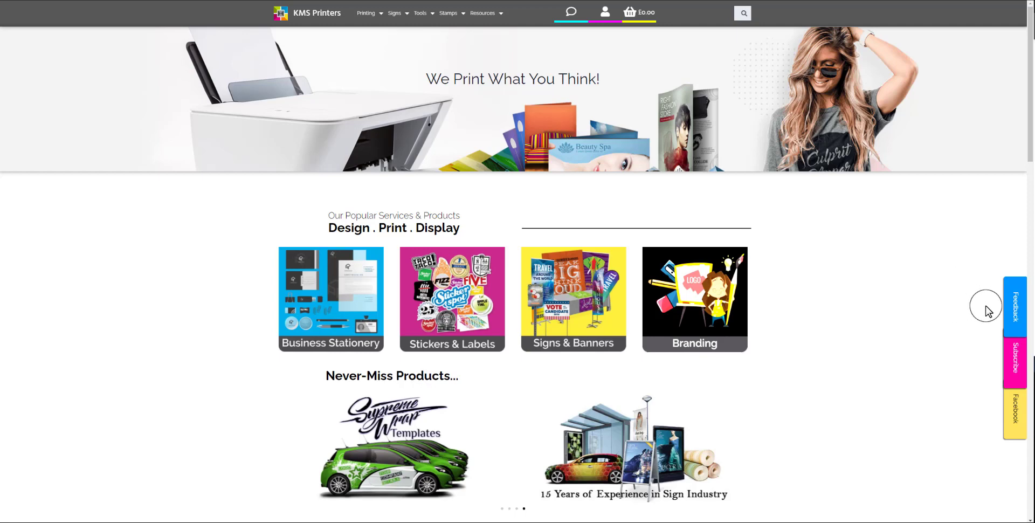
View the Feedback and Subscribe popups on the KMS Printers home page, closing each one
left_click(1017, 308)
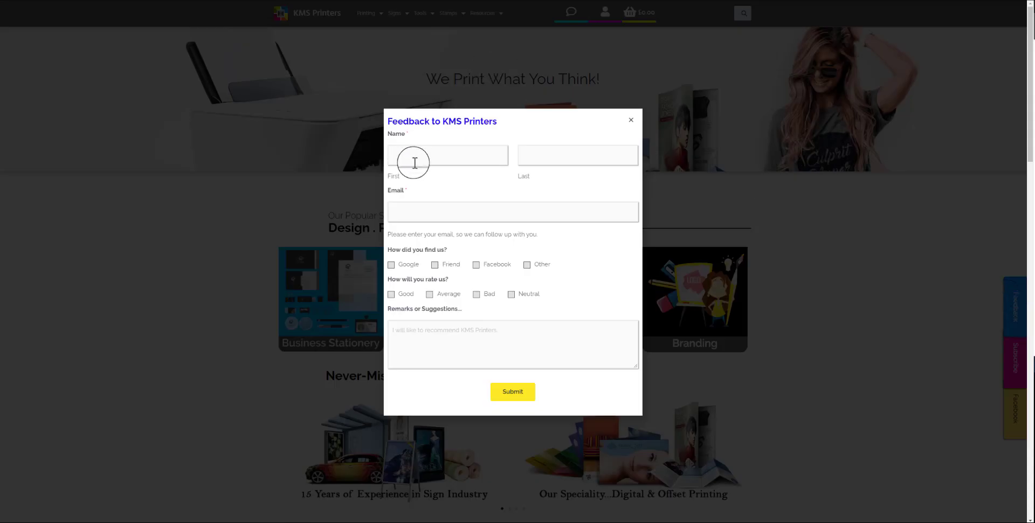
left_click(906, 277)
left_click(1014, 353)
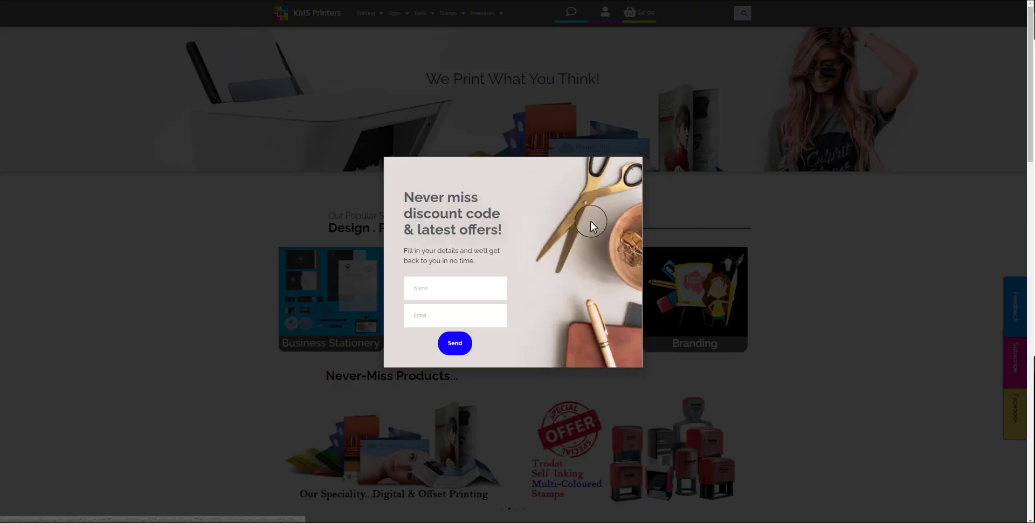
left_click(822, 273)
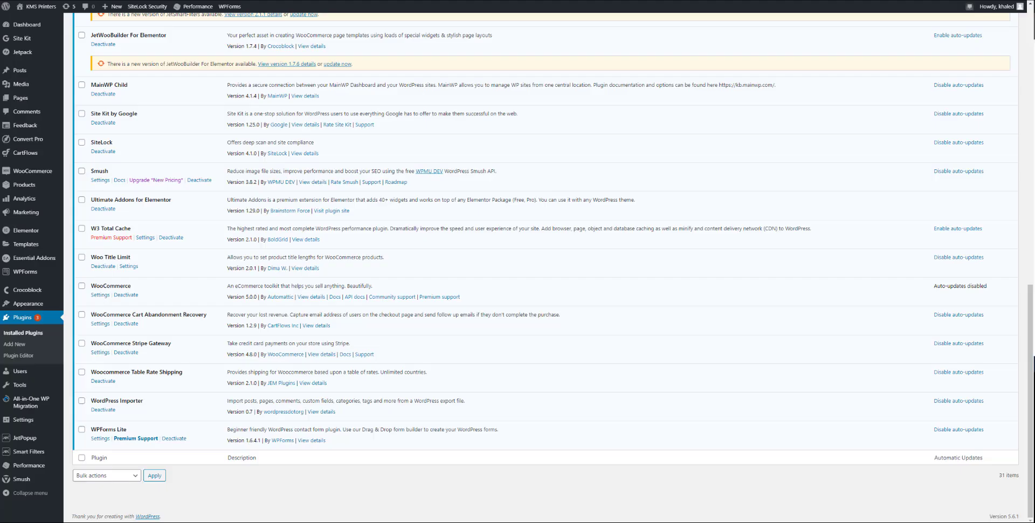
Search the installed WordPress plugins for "wpforms"
scroll(364, 156, "up", 20)
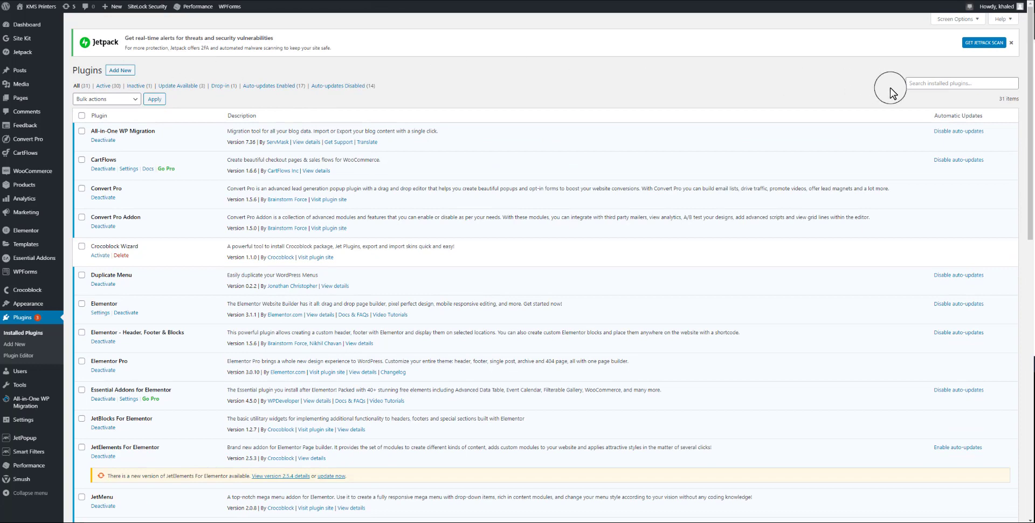
left_click(924, 83)
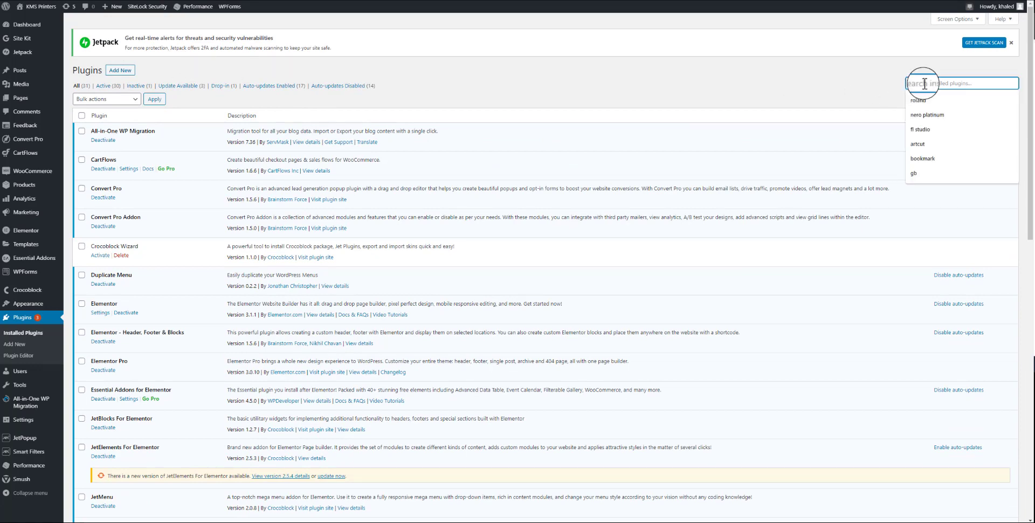
type("pform")
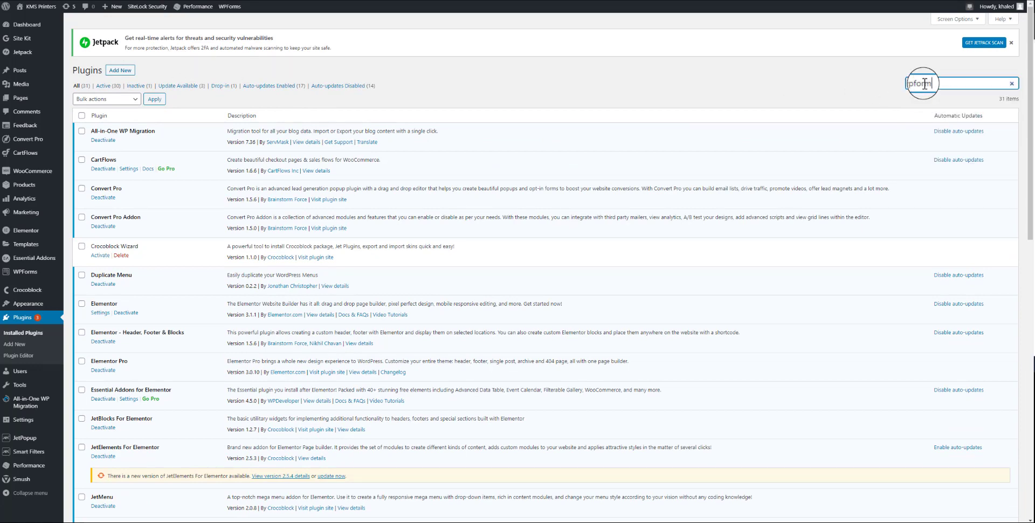
type("w")
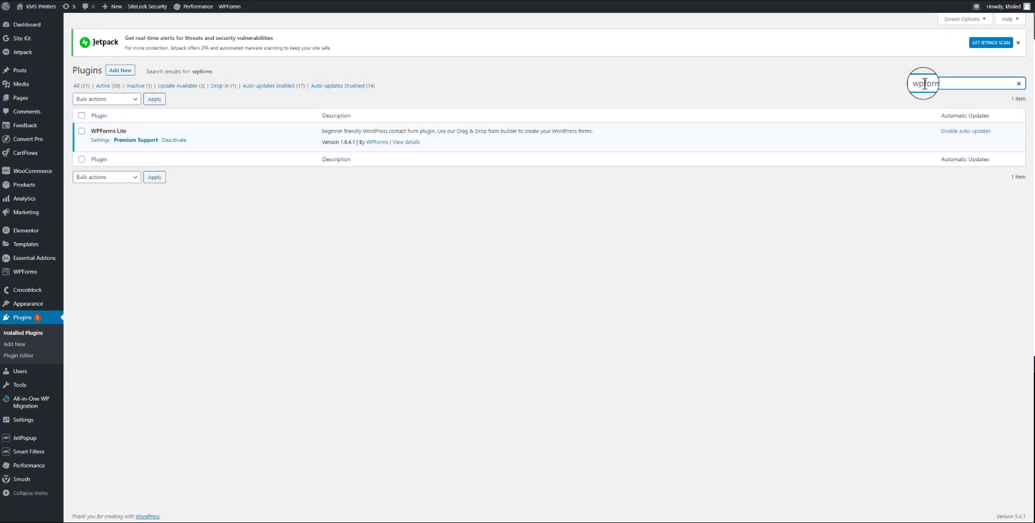
type("s")
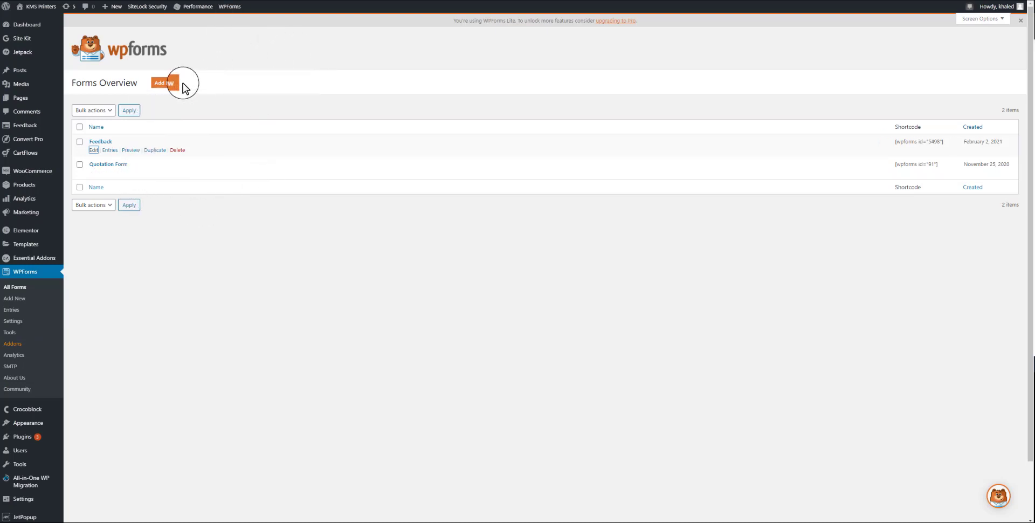
Start a new WPForms form and look over the blank, simple contact and suggestion form templates
mouse_move(233, 16)
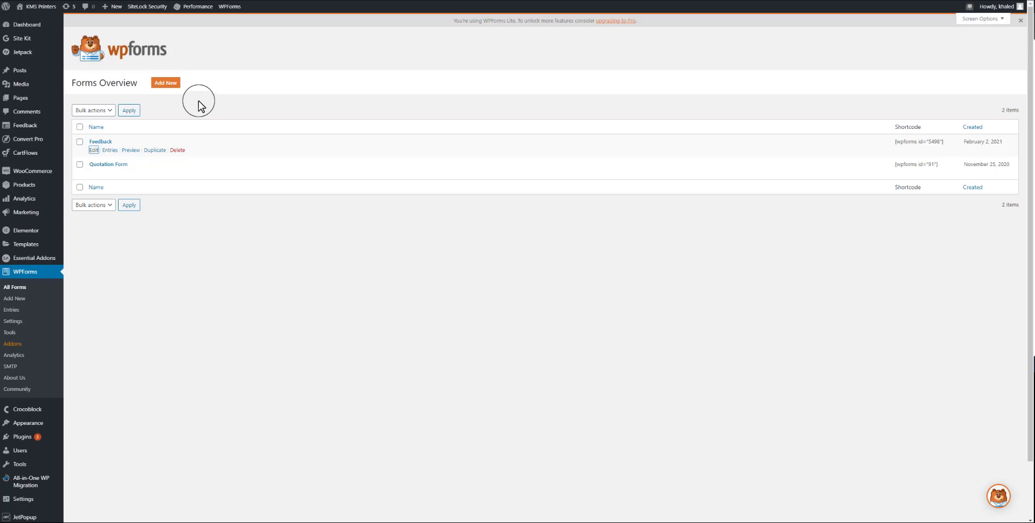
left_click(166, 83)
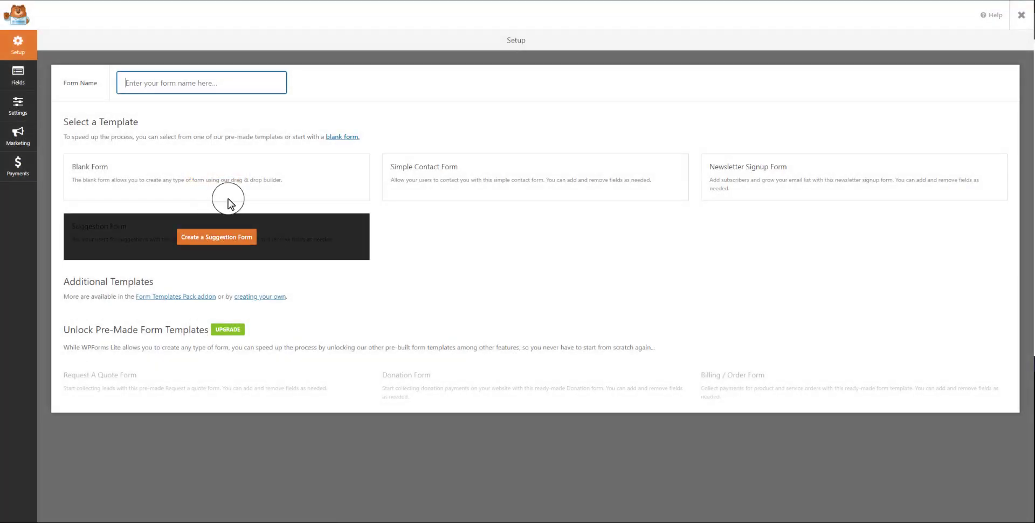
mouse_move(246, 181)
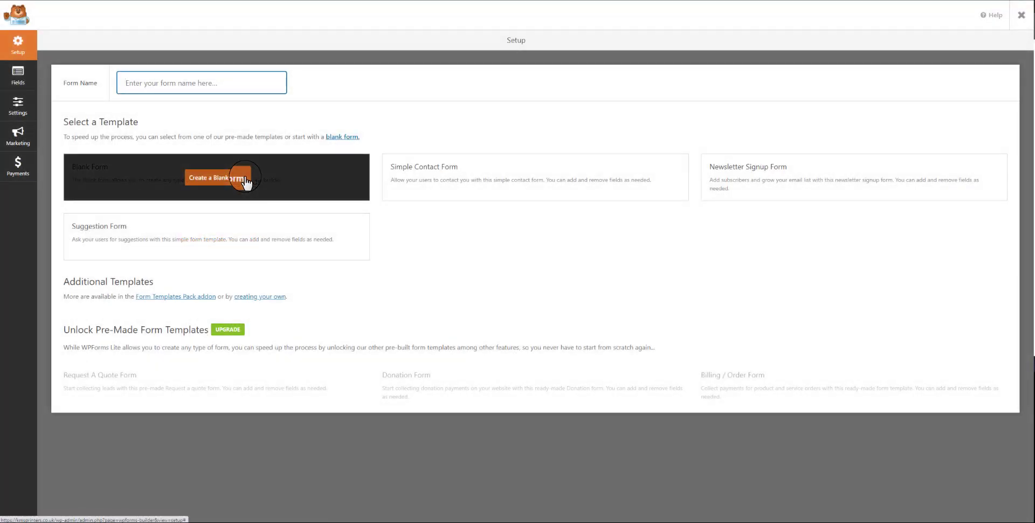
mouse_move(464, 183)
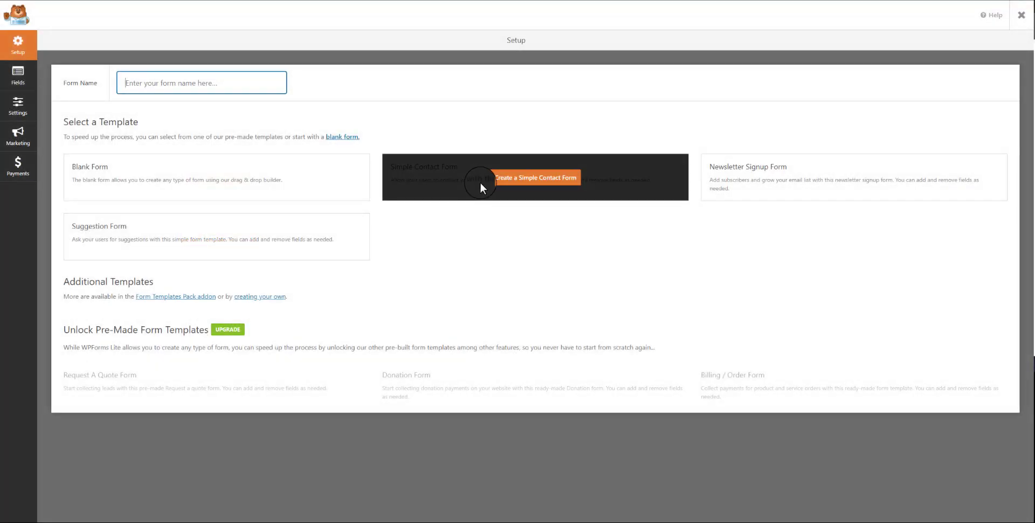
mouse_move(173, 233)
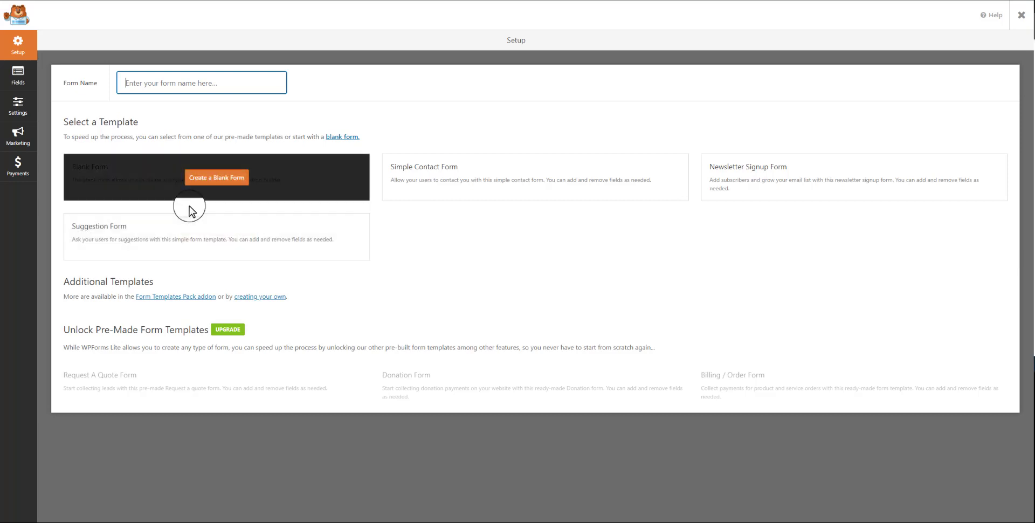
left_click(193, 185)
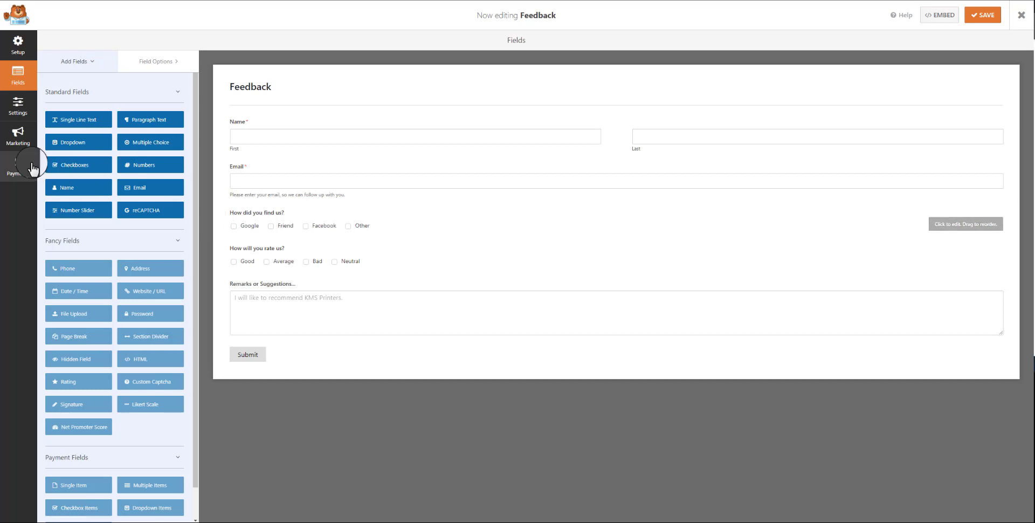
Add a Checkboxes field above "How did you find us?" in the Feedback form and set its choice layout to Inline
left_click_drag(78, 164, 263, 206)
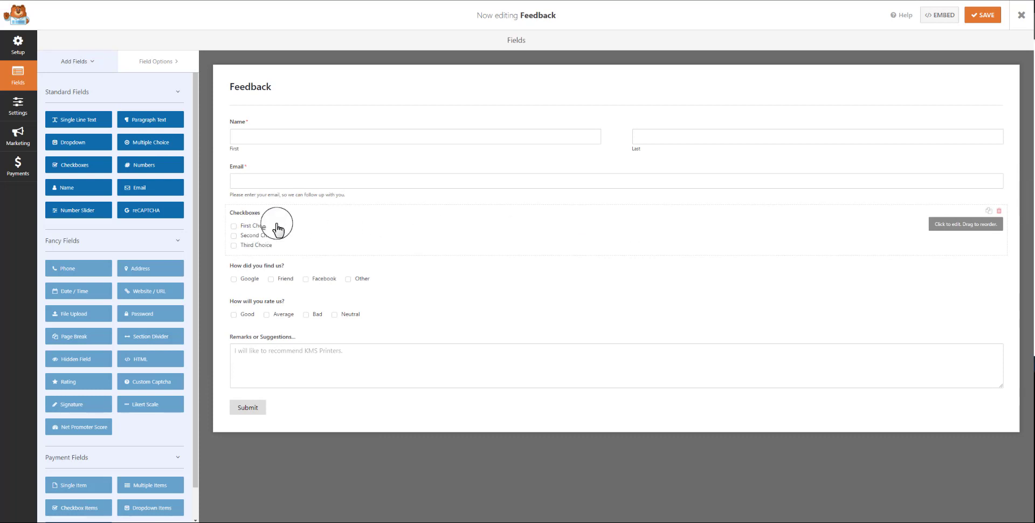
left_click(337, 229)
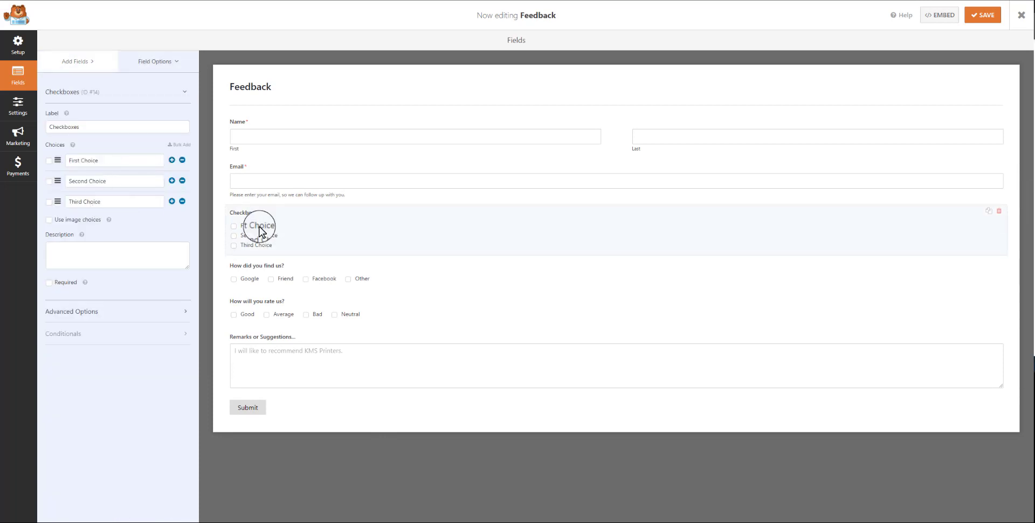
left_click(59, 312)
left_click(91, 363)
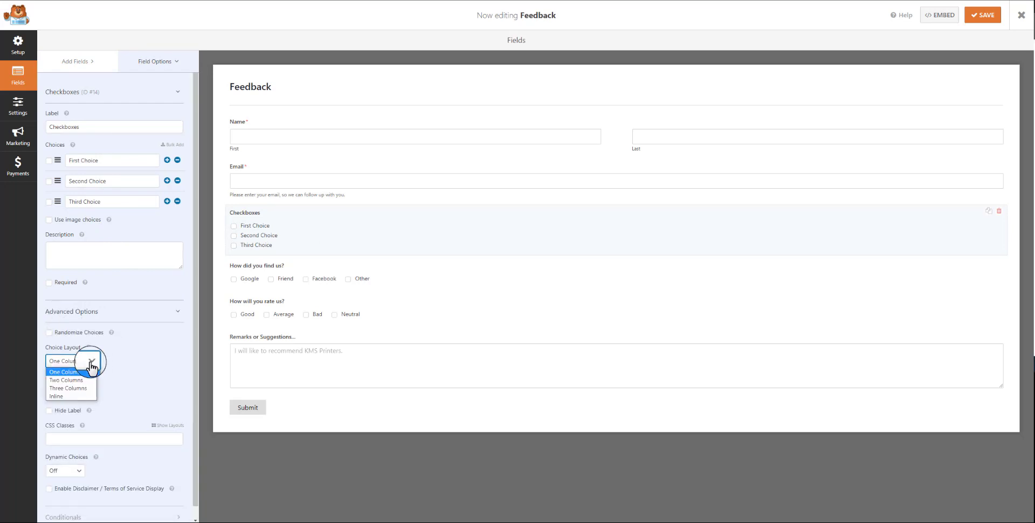
left_click(84, 397)
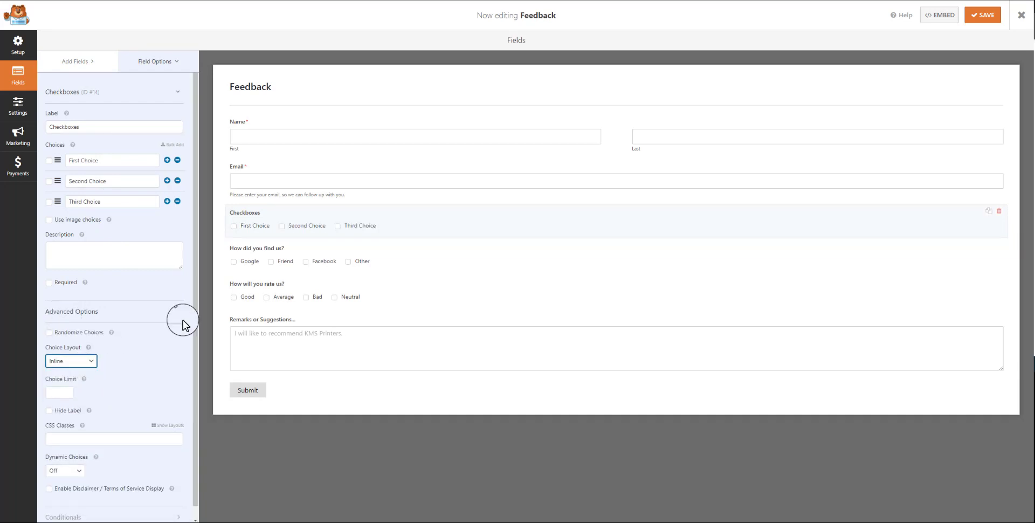
Add four empty choices below Third Choice in the Checkboxes field, and delete that field from the form
triple_click(82, 160)
triple_click(81, 181)
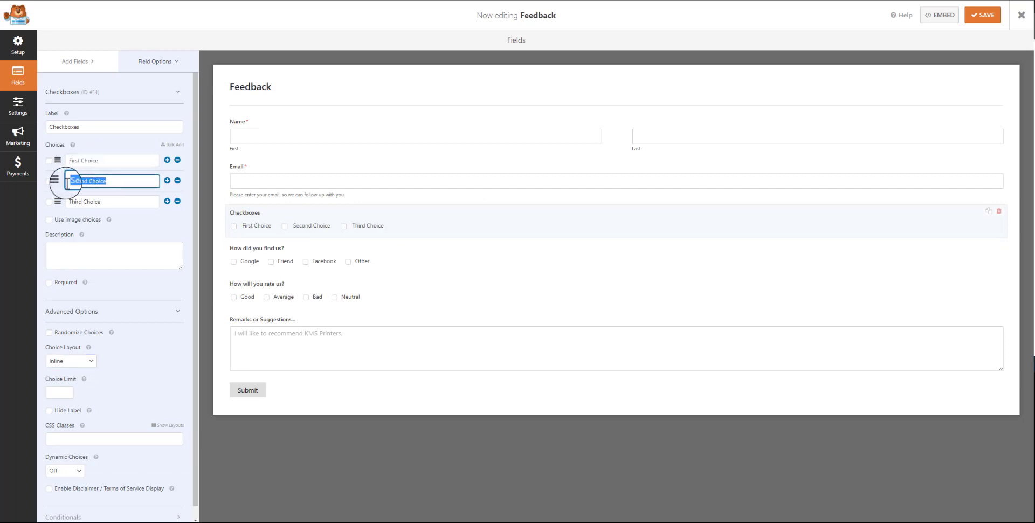
triple_click(86, 201)
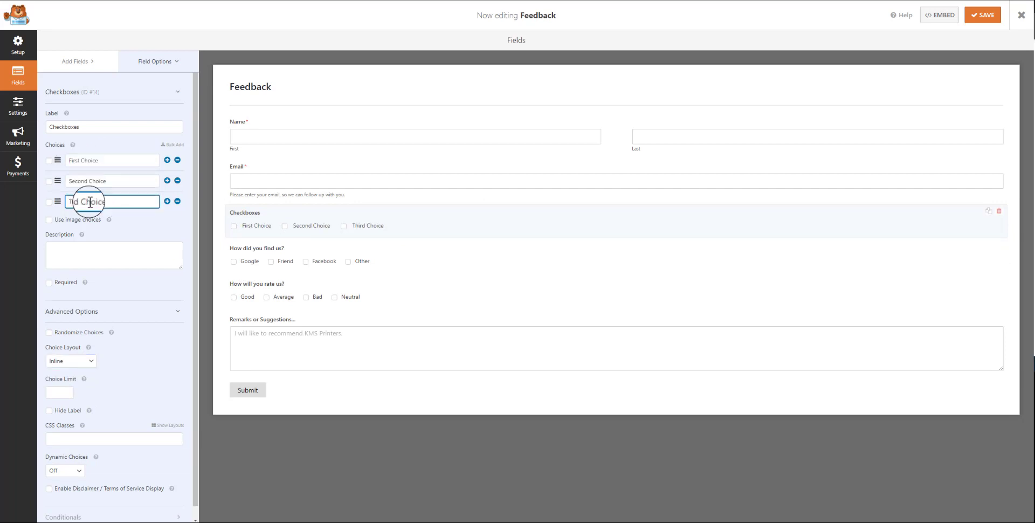
left_click(167, 200)
left_click(167, 201)
left_click(167, 201)
left_click(167, 201)
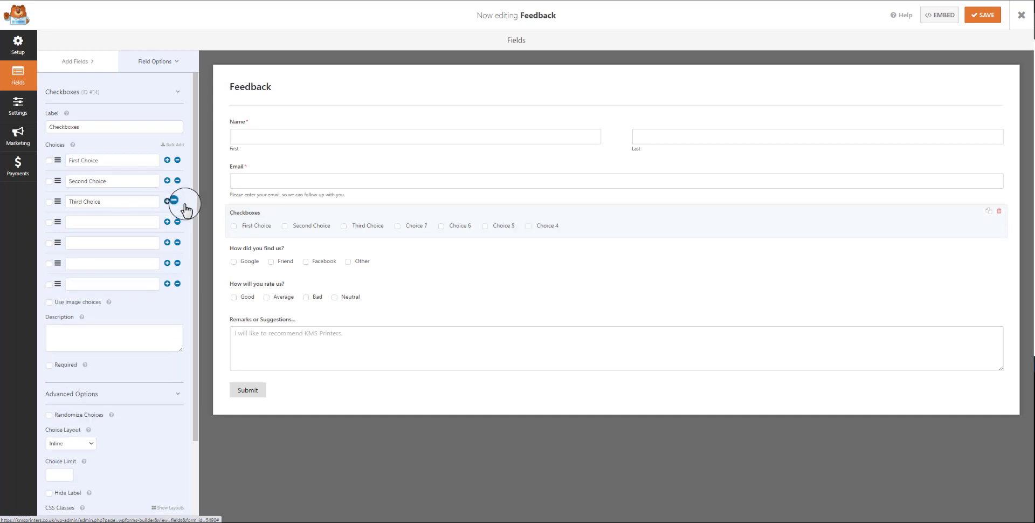
left_click(999, 211)
left_click(497, 287)
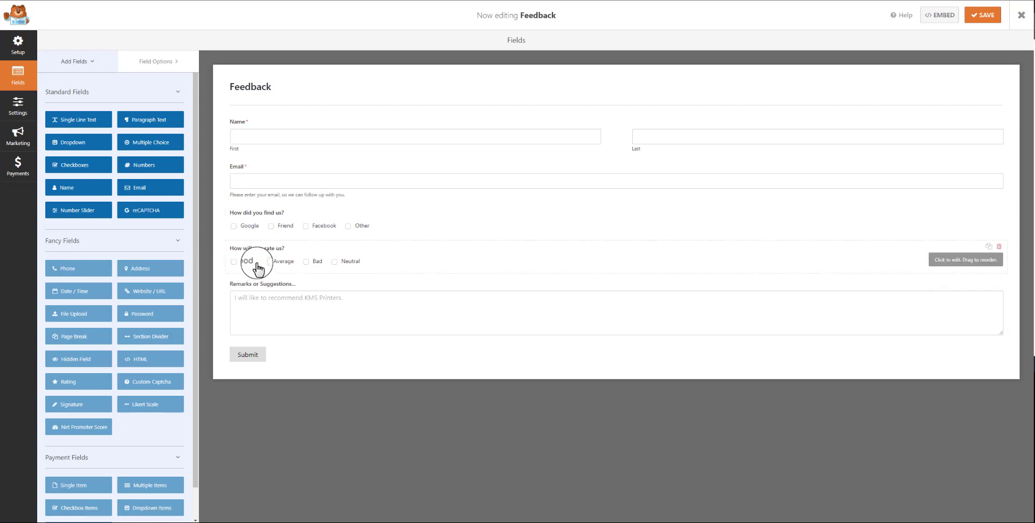
Add a Paragraph Text field above "Remarks or Suggestions...", and delete it after opening its options
left_click(288, 313)
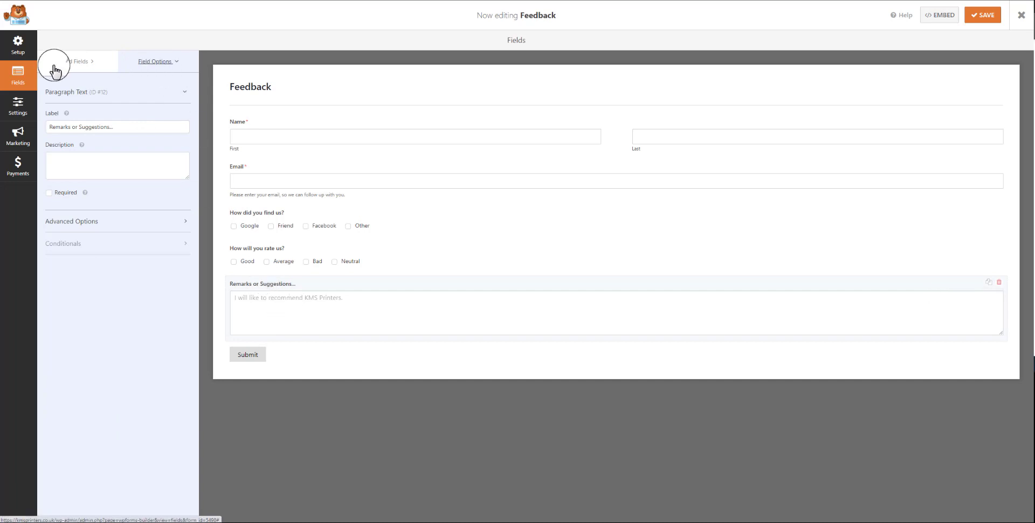
left_click(80, 62)
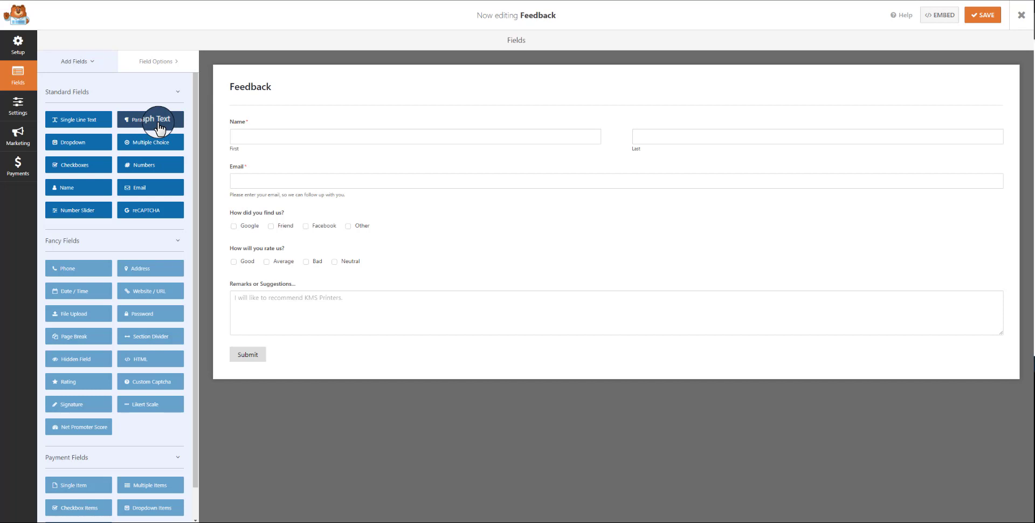
left_click_drag(160, 124, 273, 326)
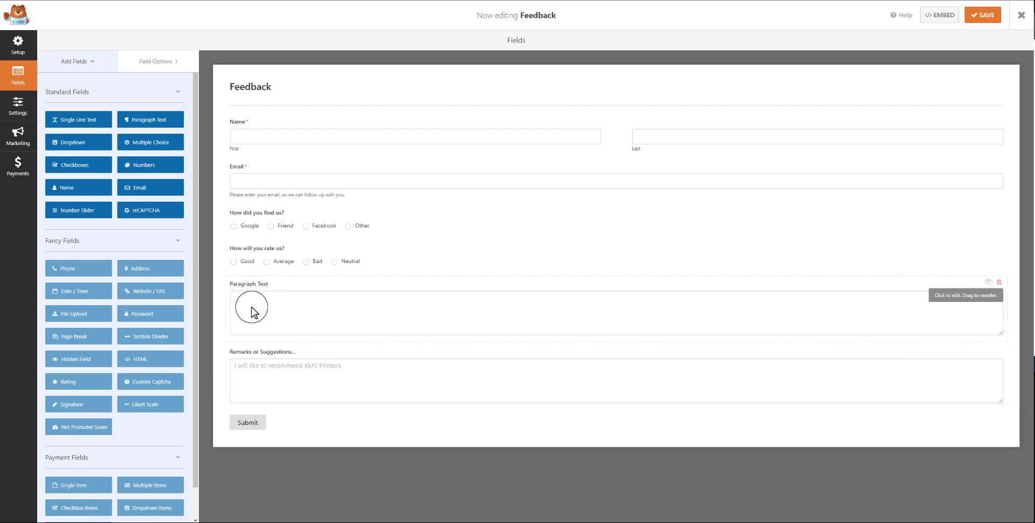
left_click(294, 289)
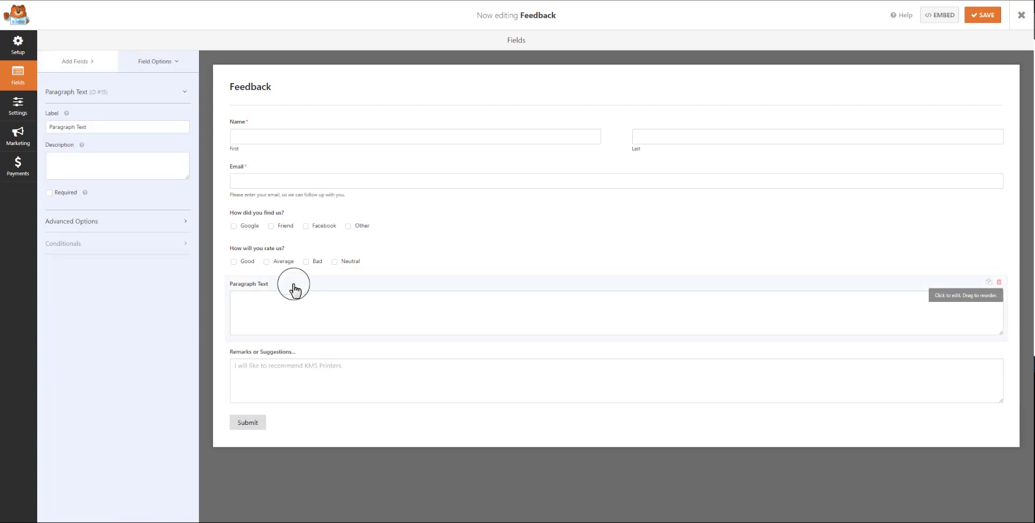
left_click_drag(102, 128, 65, 127)
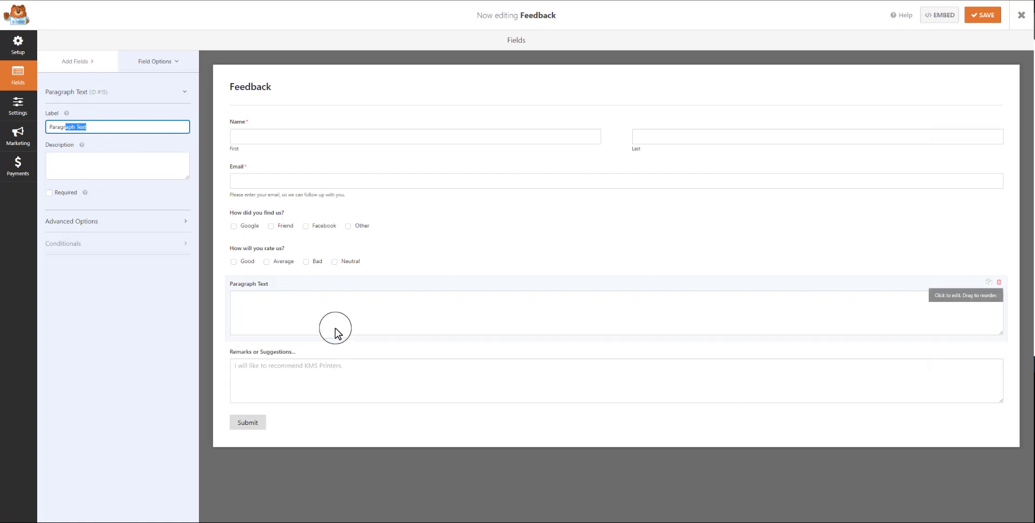
left_click(998, 282)
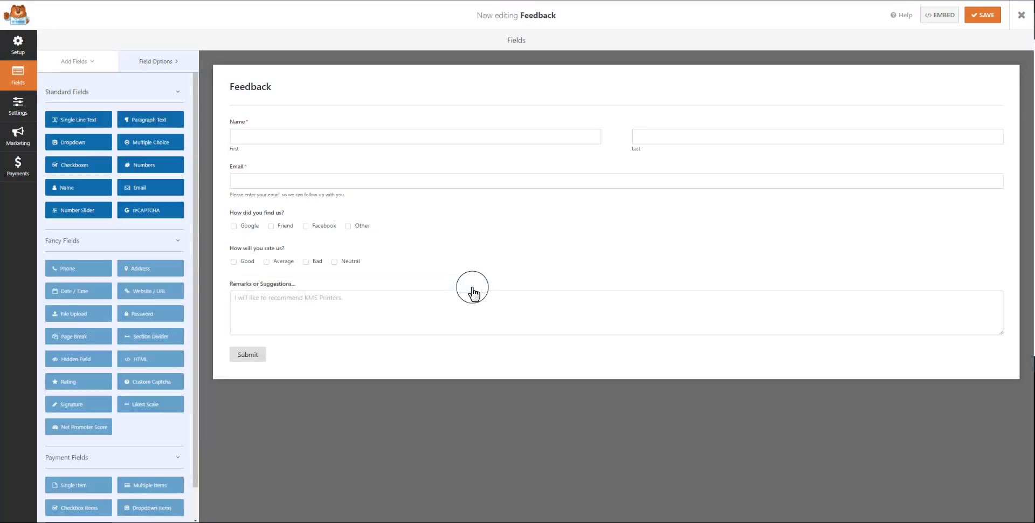
left_click(495, 289)
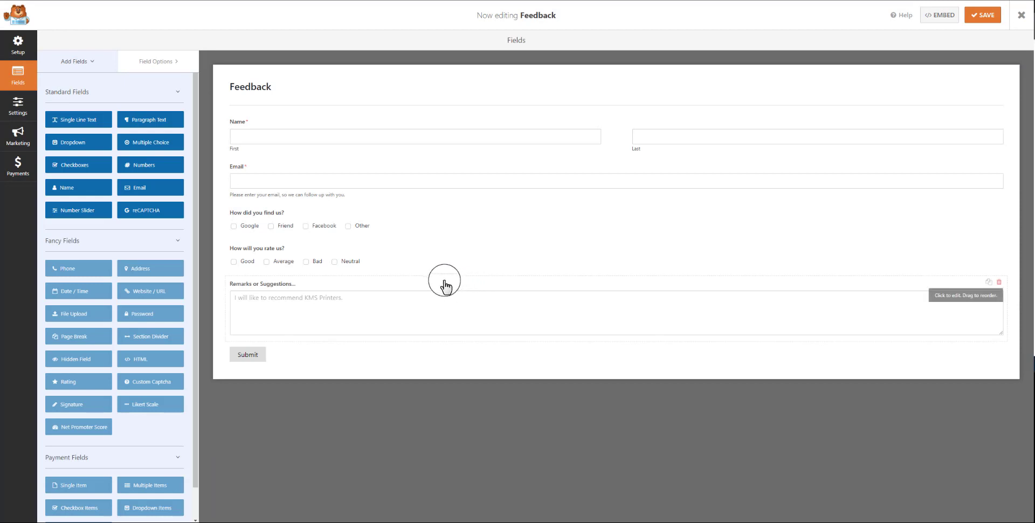
Save the Feedback form
left_click(981, 19)
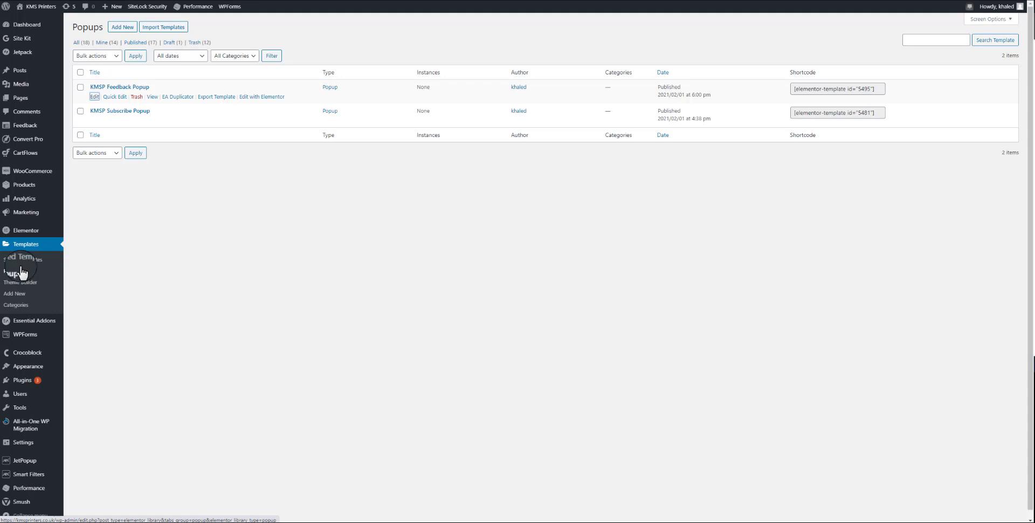
left_click(127, 28)
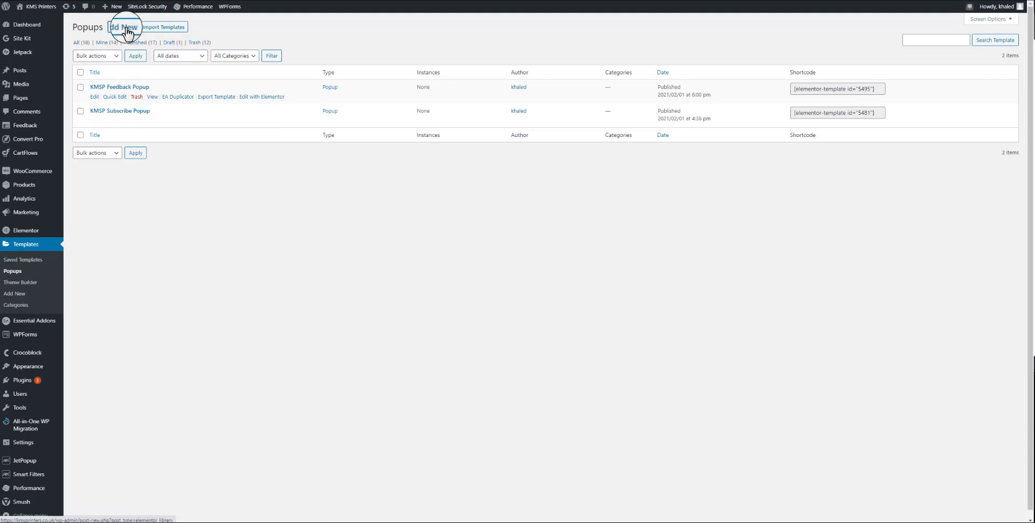
left_click(582, 300)
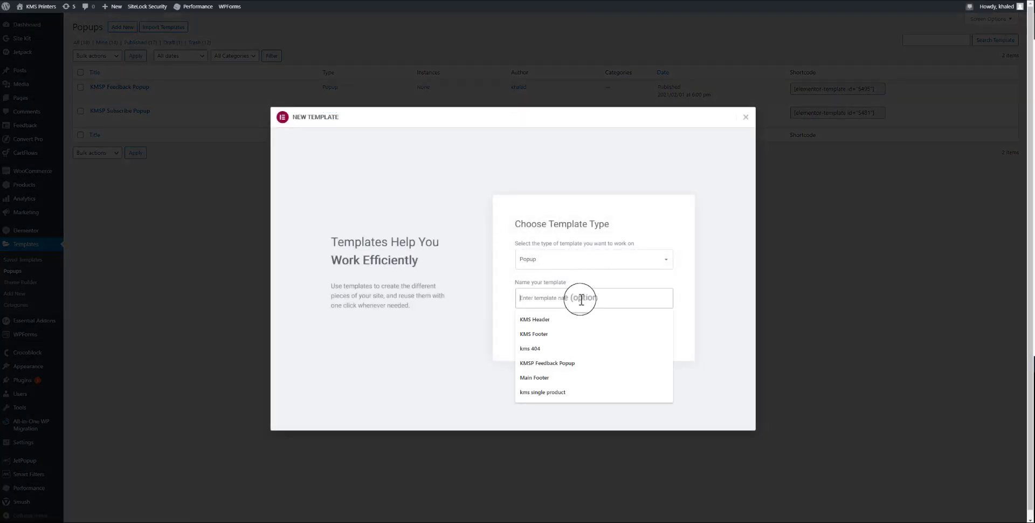
type("feedb")
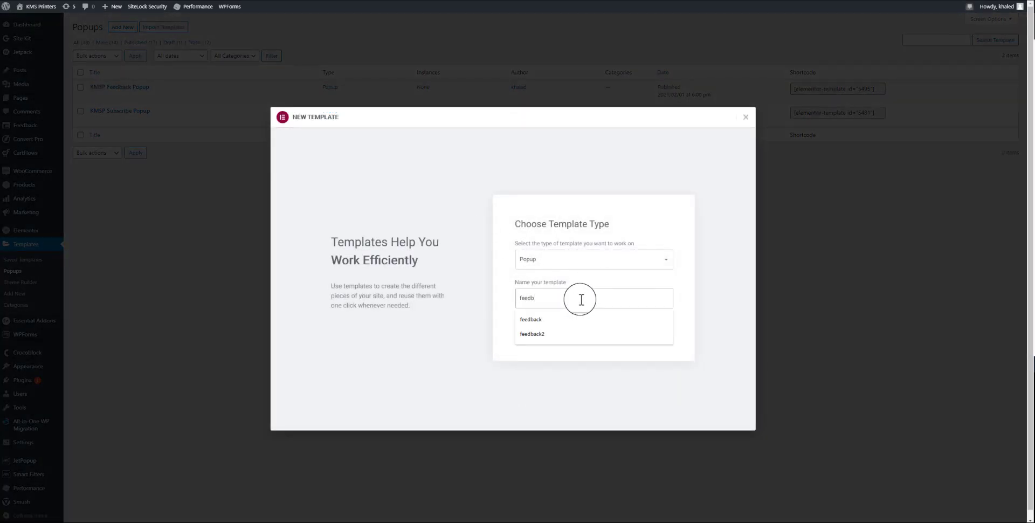
key("Escape")
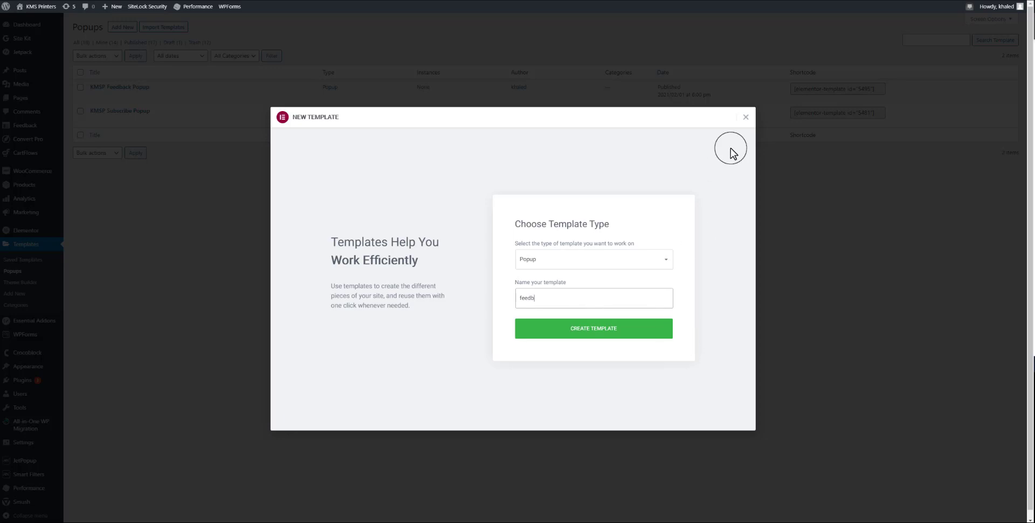
left_click(746, 117)
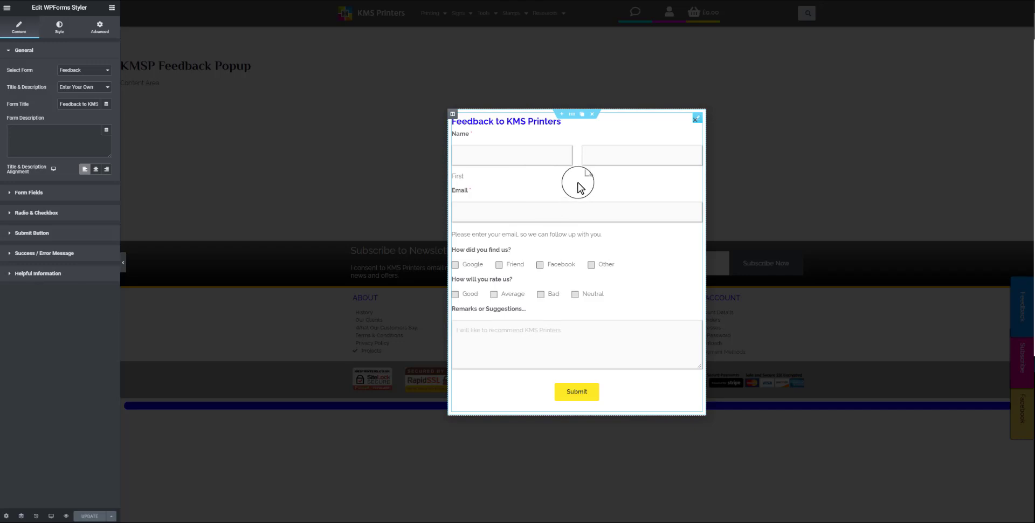
Search the widget library for "wpform", and reopen the settings of the popup's form widget
left_click(114, 8)
left_click(71, 40)
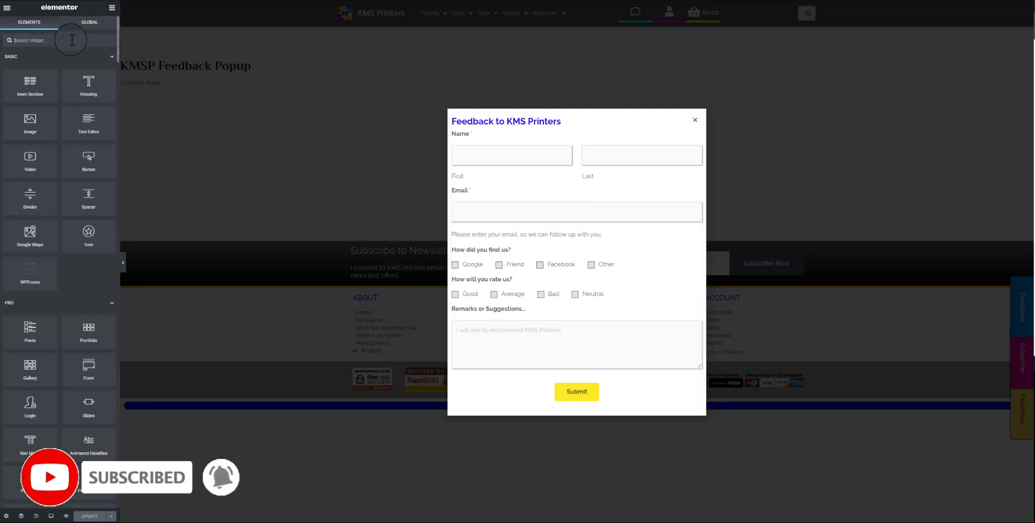
type("wpform")
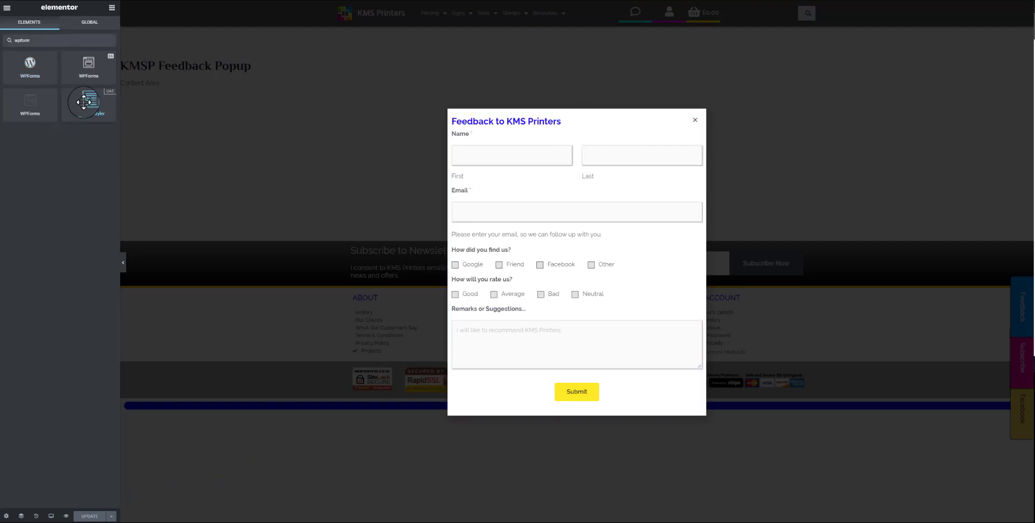
left_click(693, 116)
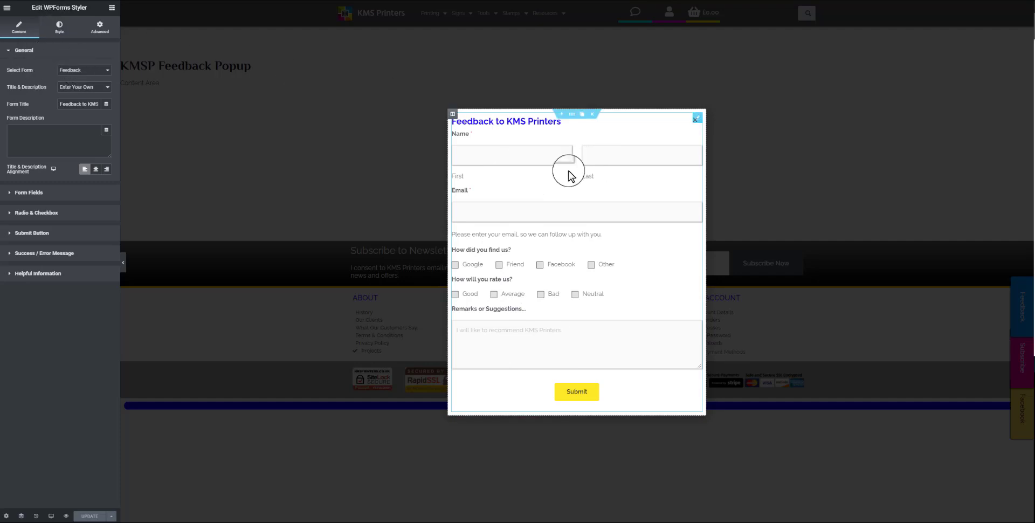
Examine the form widget's General settings, including the selectable forms and the dynamic tags available for the form title
left_click(88, 77)
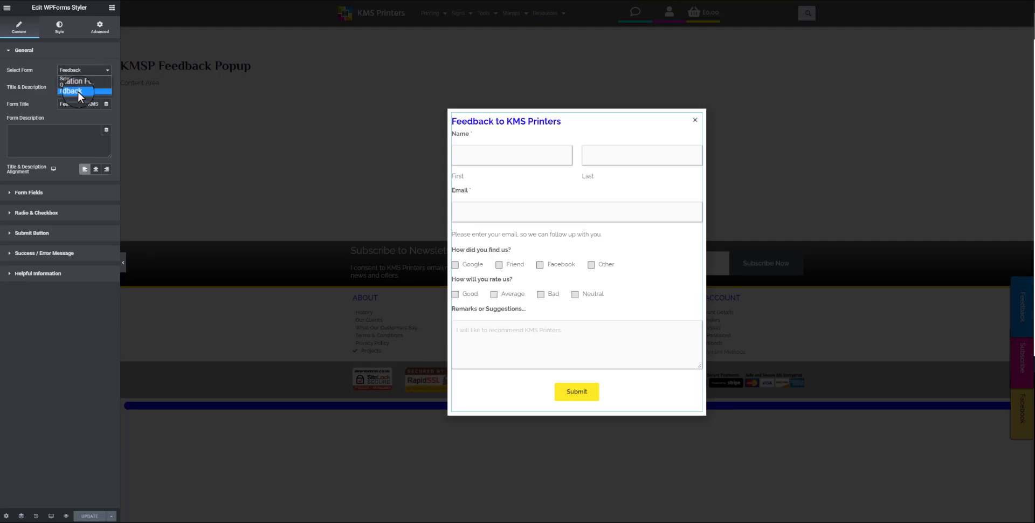
left_click(67, 50)
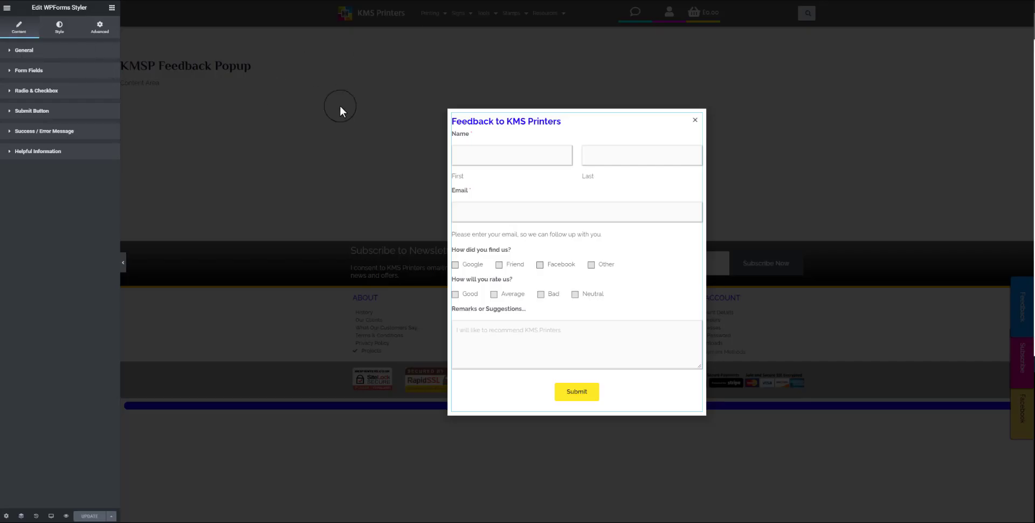
left_click(46, 52)
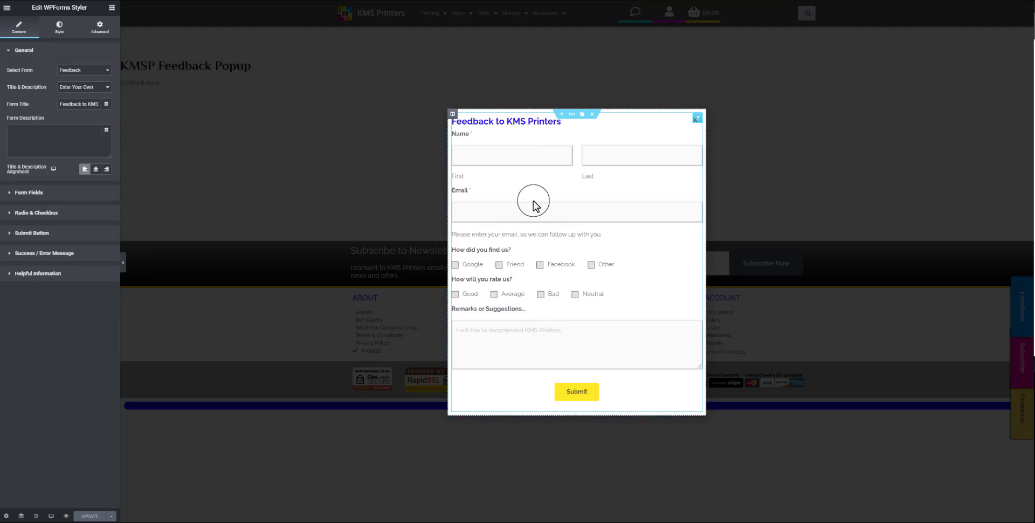
left_click(69, 72)
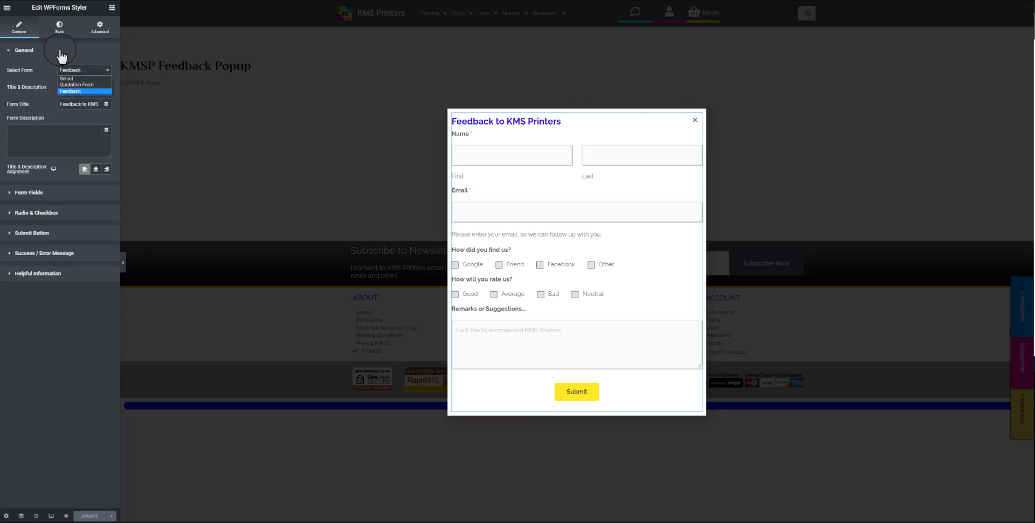
left_click(61, 54)
left_click(61, 54)
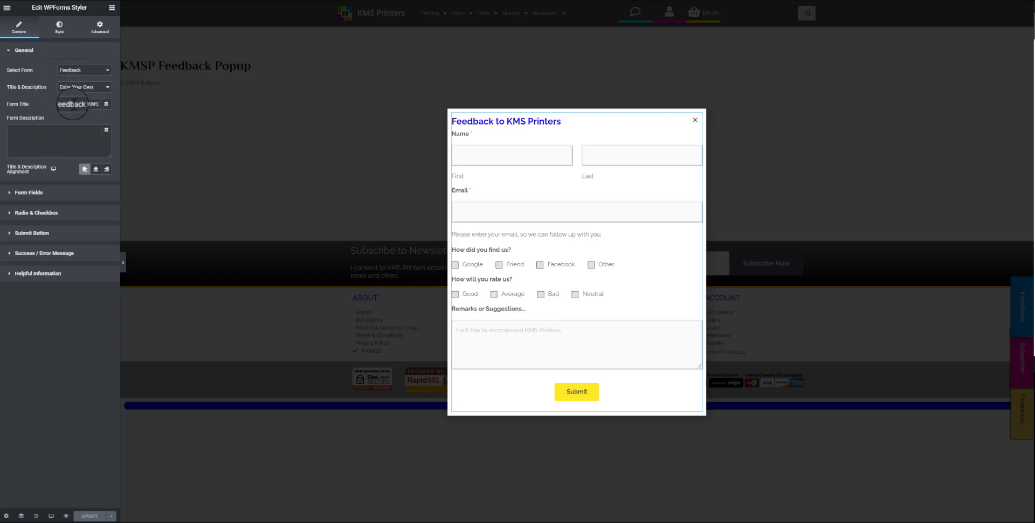
left_click(107, 103)
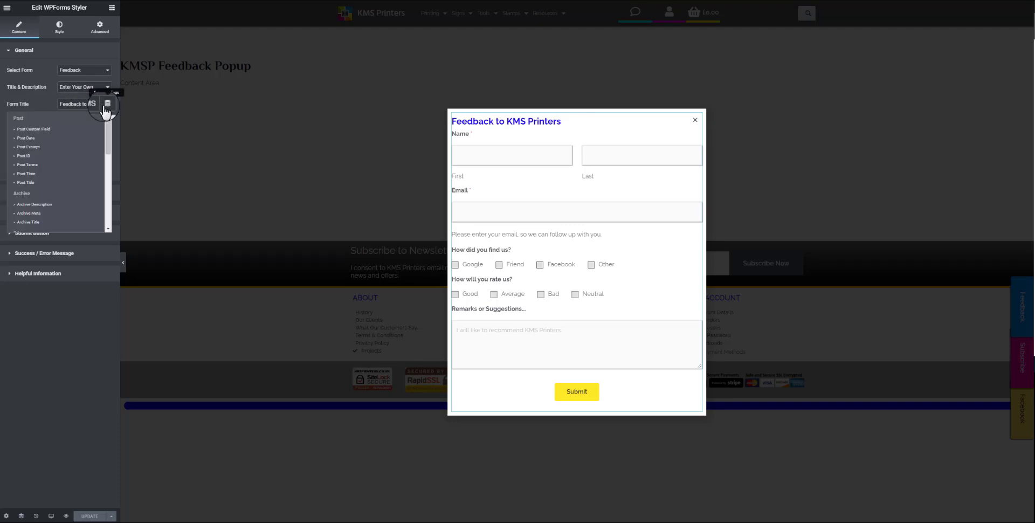
left_click(38, 96)
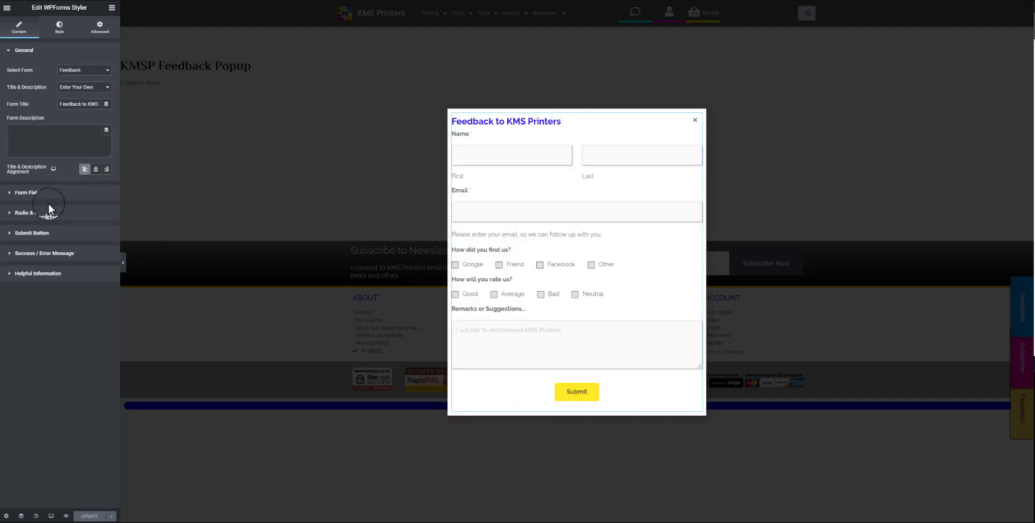
Review the form widget's field, radio and checkbox, submit button, message and spacing settings
left_click(10, 194)
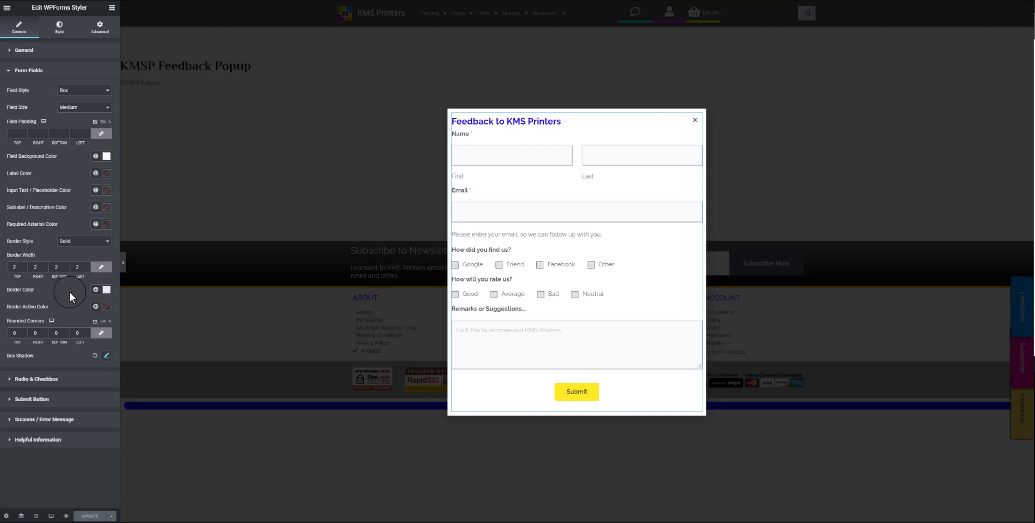
left_click(16, 379)
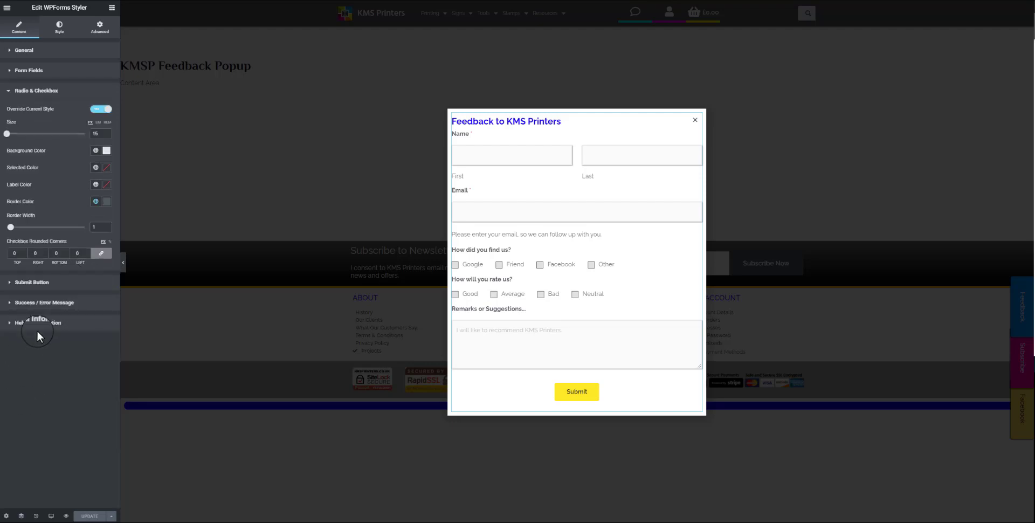
left_click(19, 282)
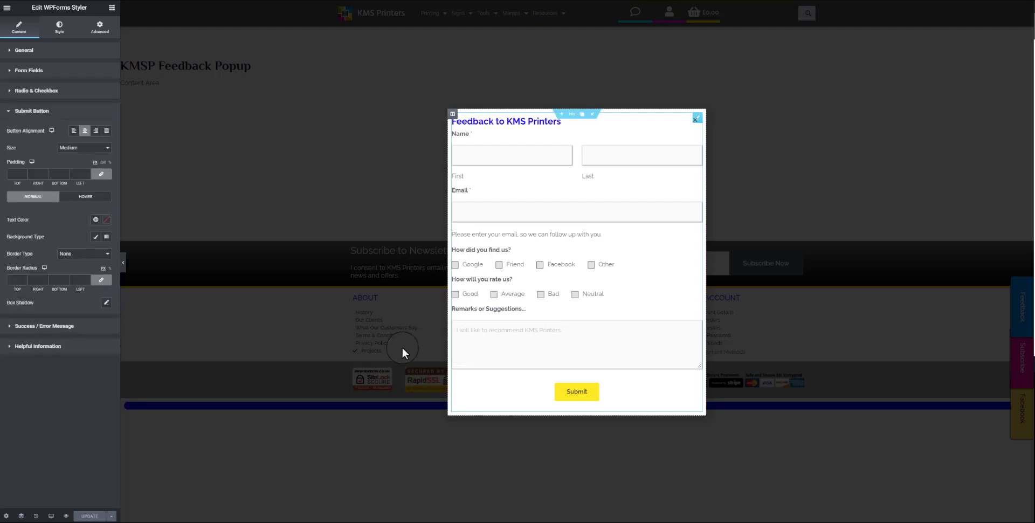
left_click(9, 326)
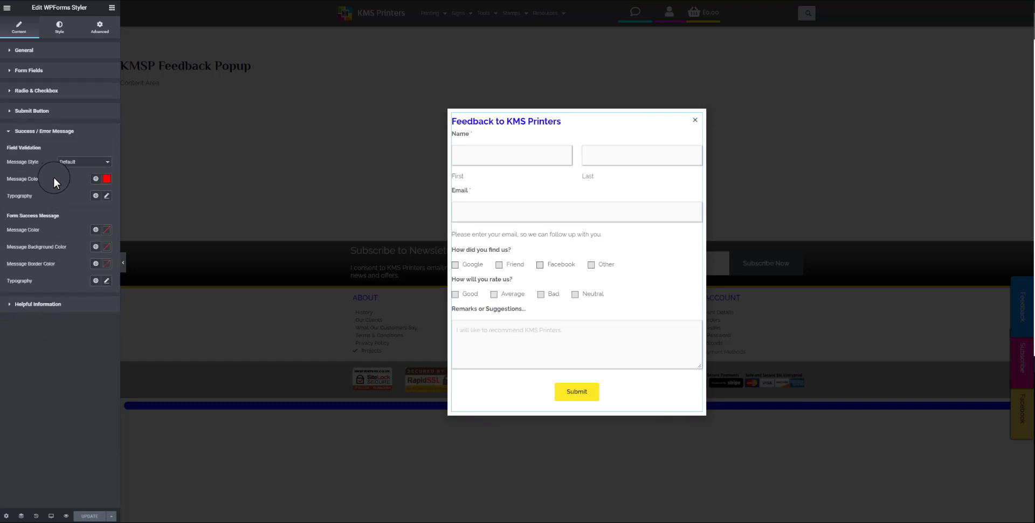
left_click(58, 30)
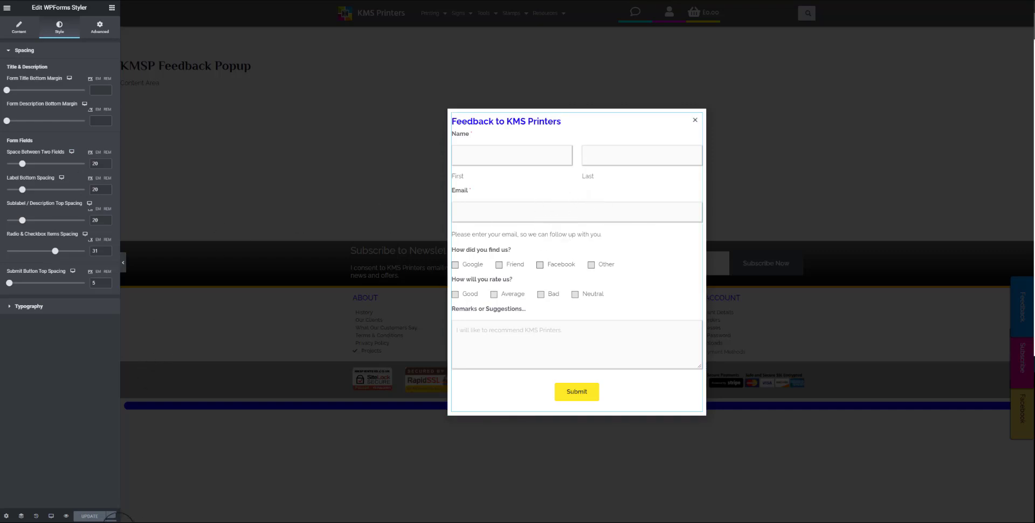
Review the popup's display conditions and the Feedback tab on the live site, and close the publish settings
left_click(110, 516)
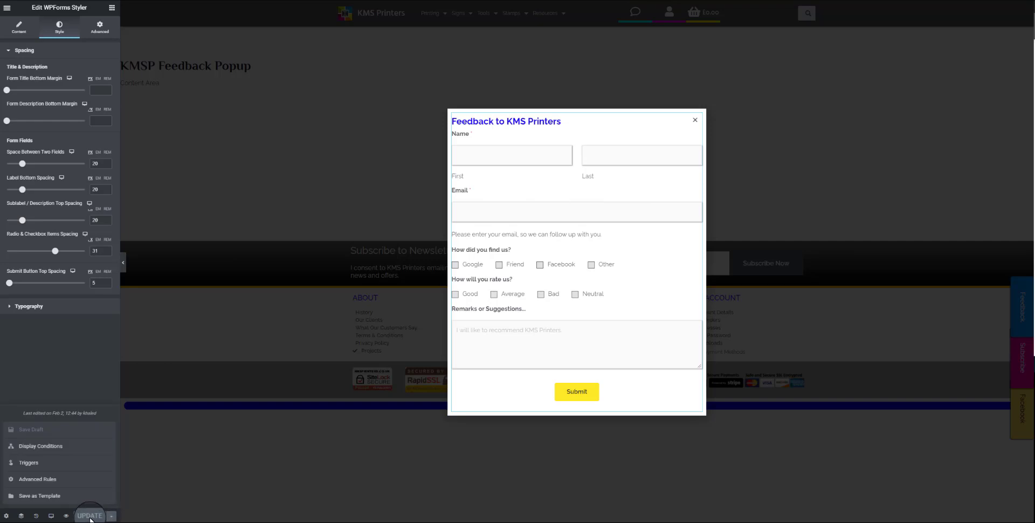
left_click(84, 450)
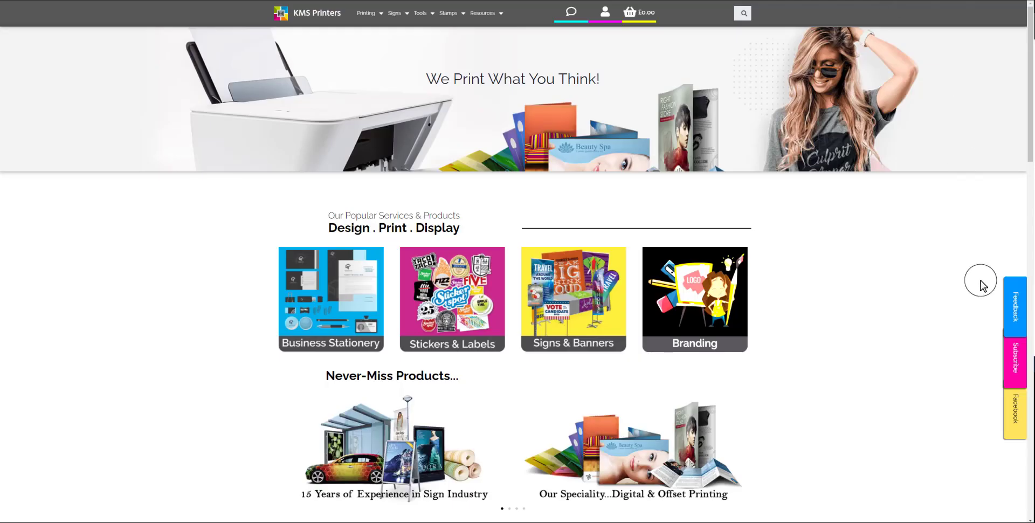
left_click(1015, 283)
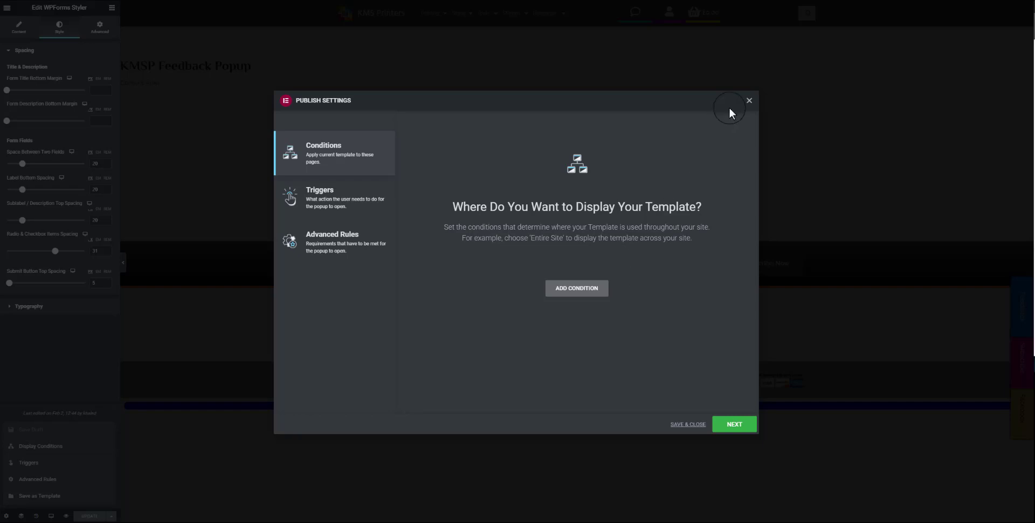
left_click(747, 103)
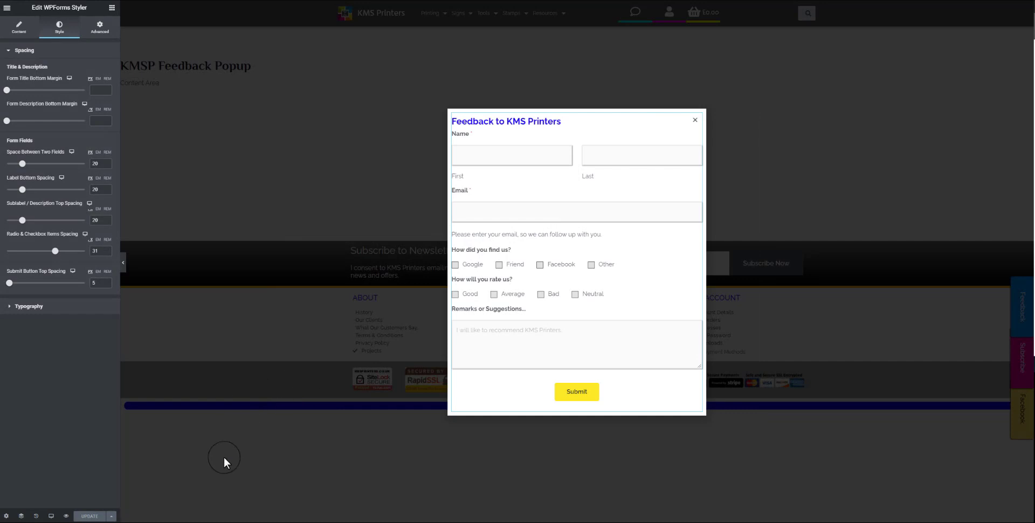
left_click(90, 515)
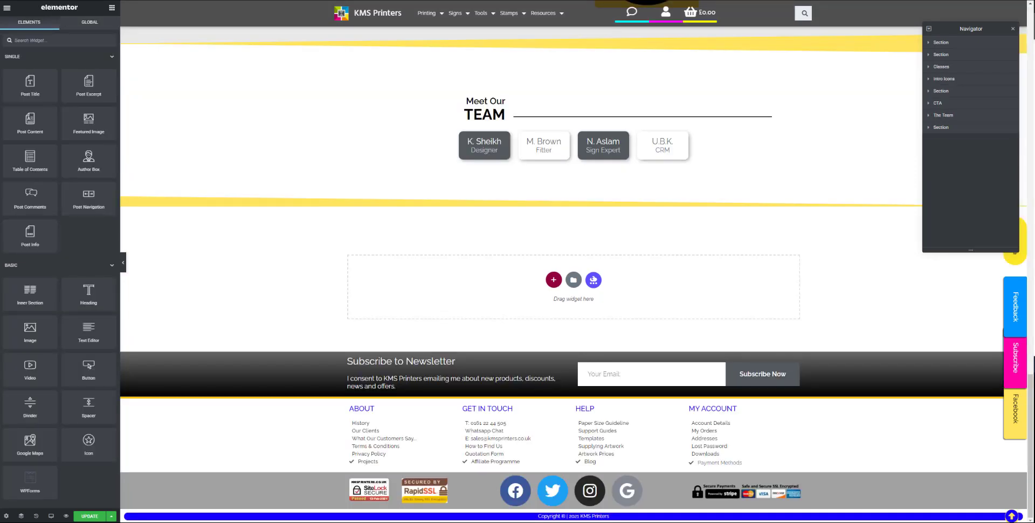
scroll(751, 162, "up", 15)
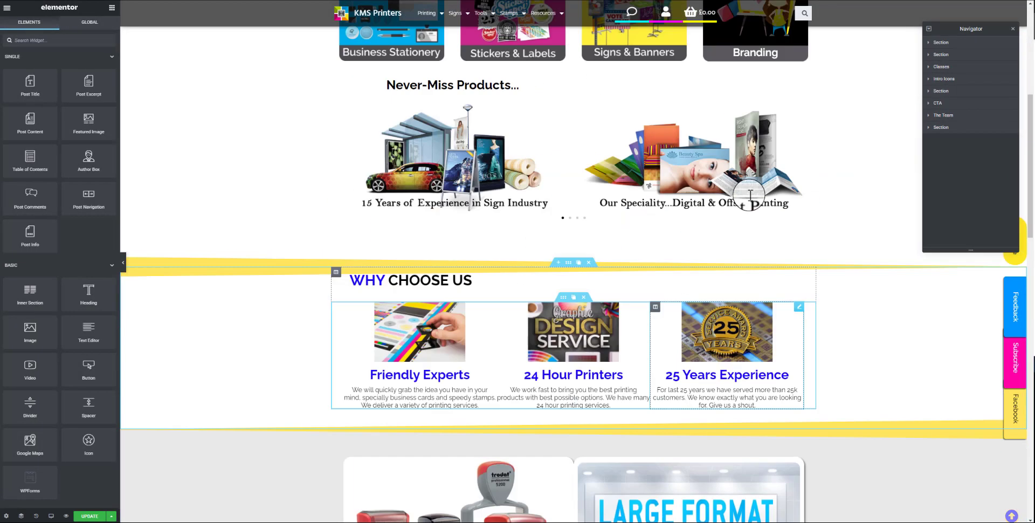
scroll(750, 194, "up", 6)
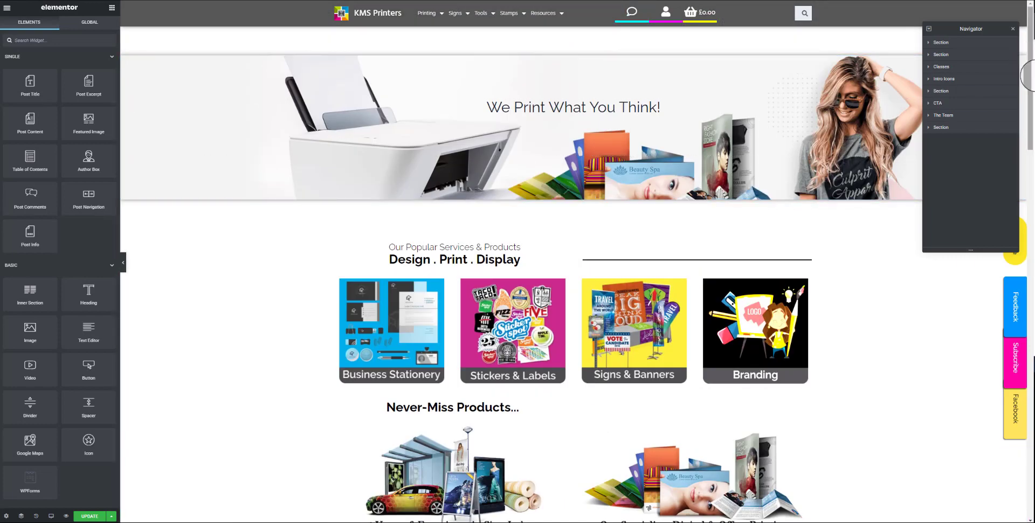
left_click_drag(1028, 75, 1024, 451)
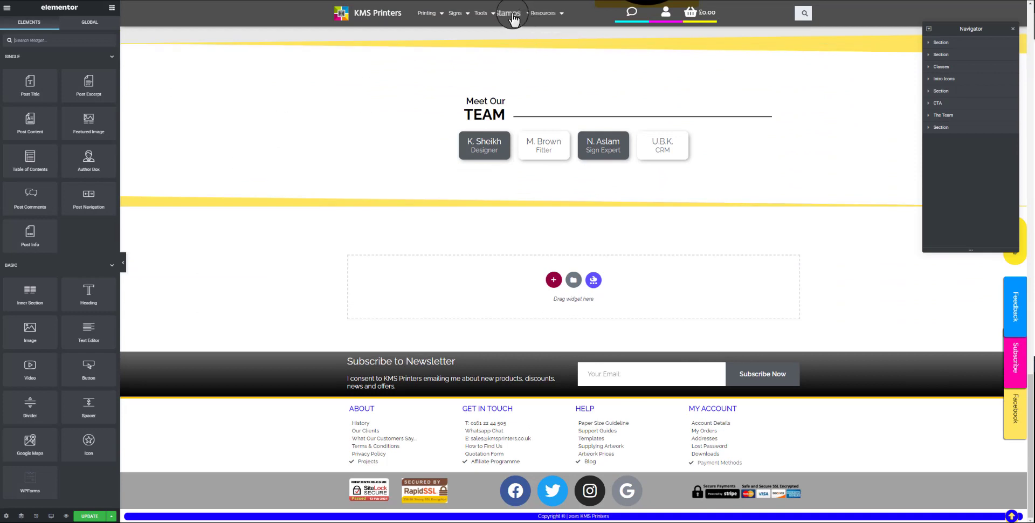
Add a one-column section below the Team section and delete it, and do the same with a three-column section
left_click(550, 286)
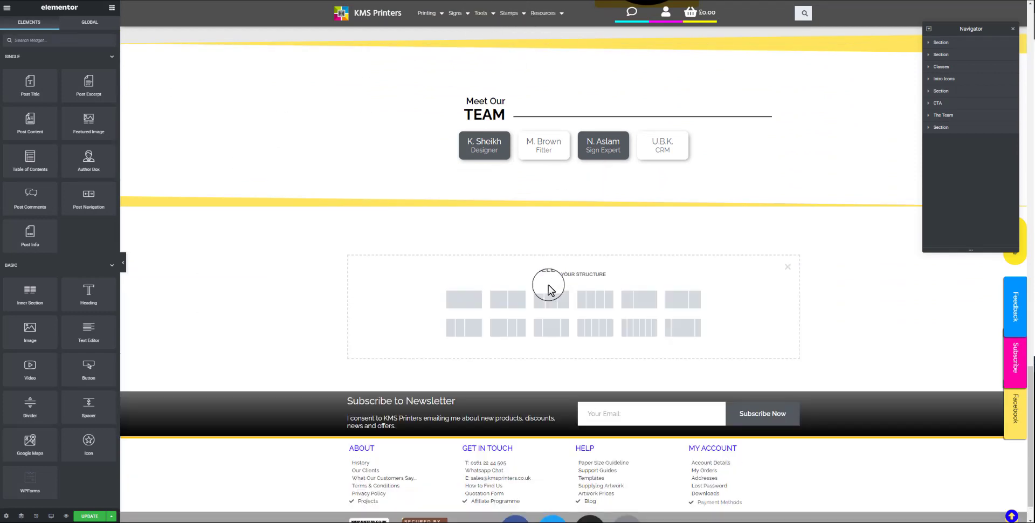
left_click(450, 303)
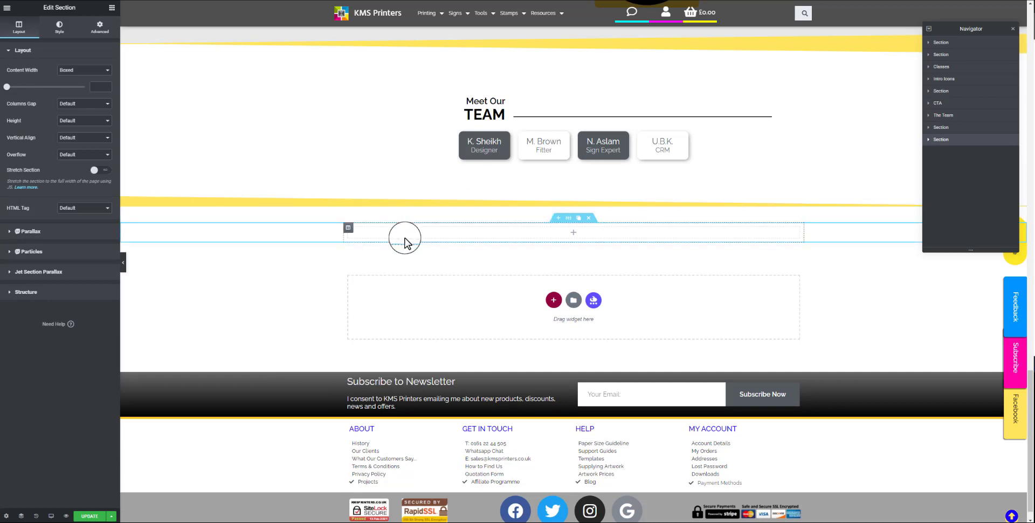
left_click(591, 220)
left_click(553, 279)
left_click(566, 298)
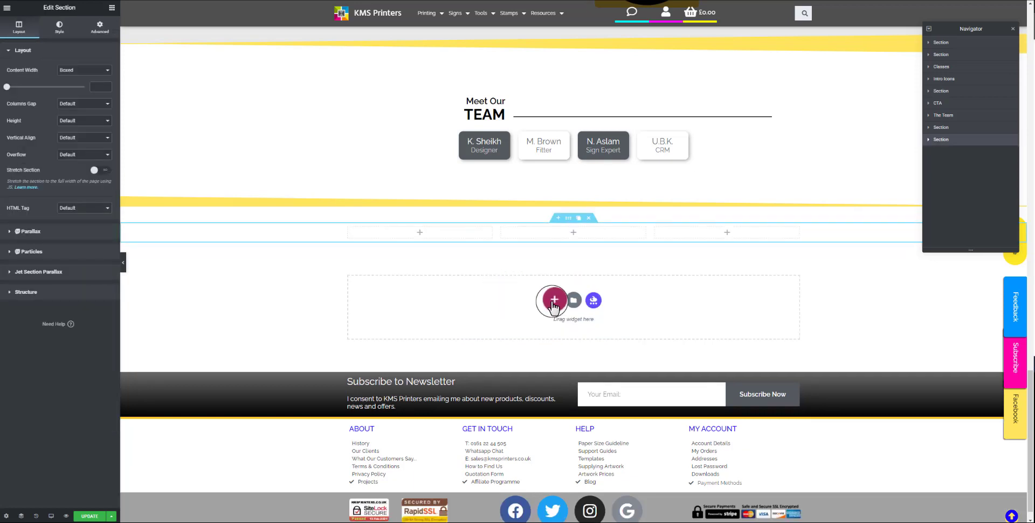
key("Delete")
Add a one-column section below the Team section and place a basic Button widget in it
left_click(554, 284)
left_click(477, 302)
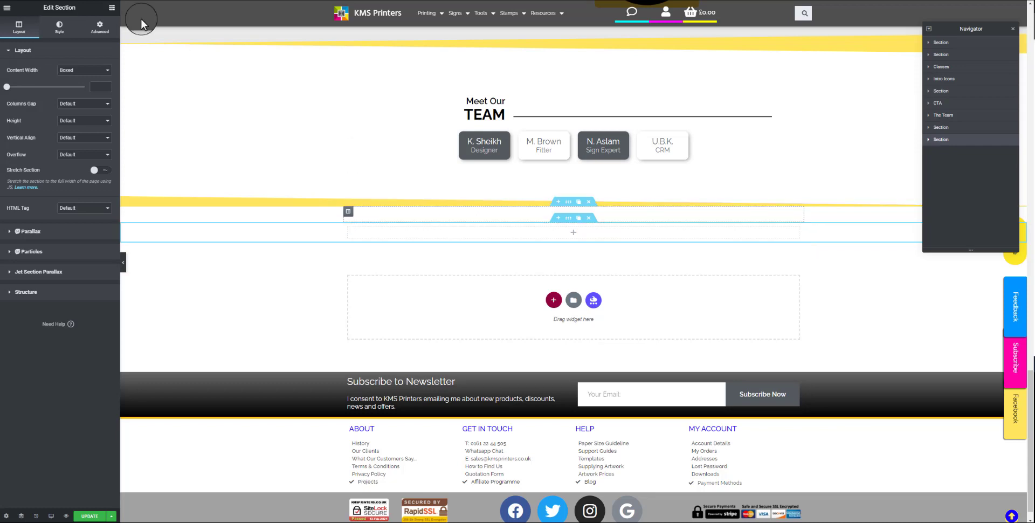
left_click(110, 9)
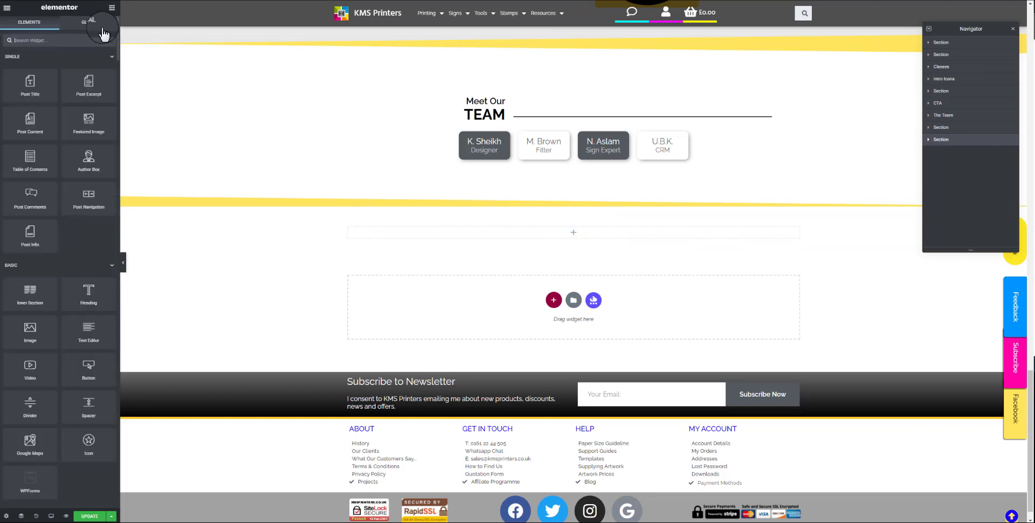
left_click(66, 41)
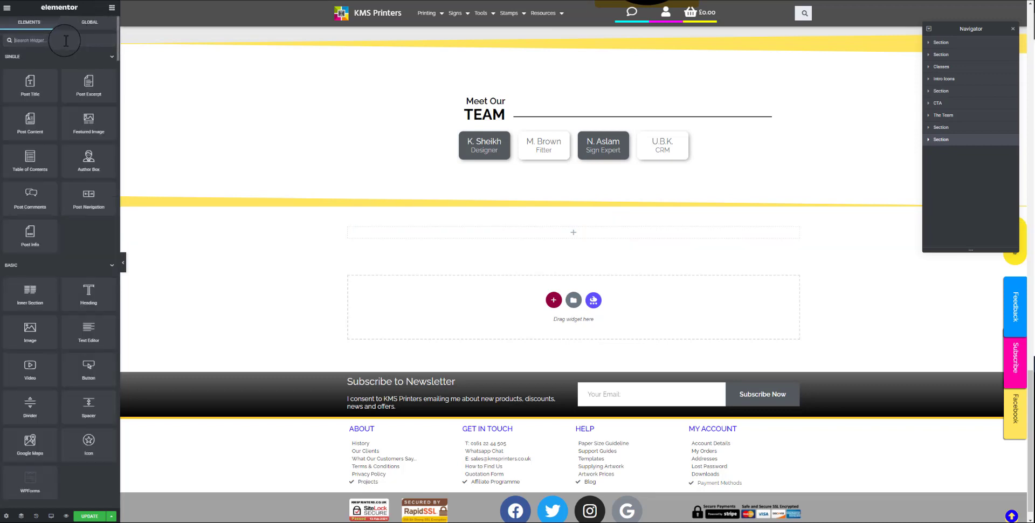
type("button")
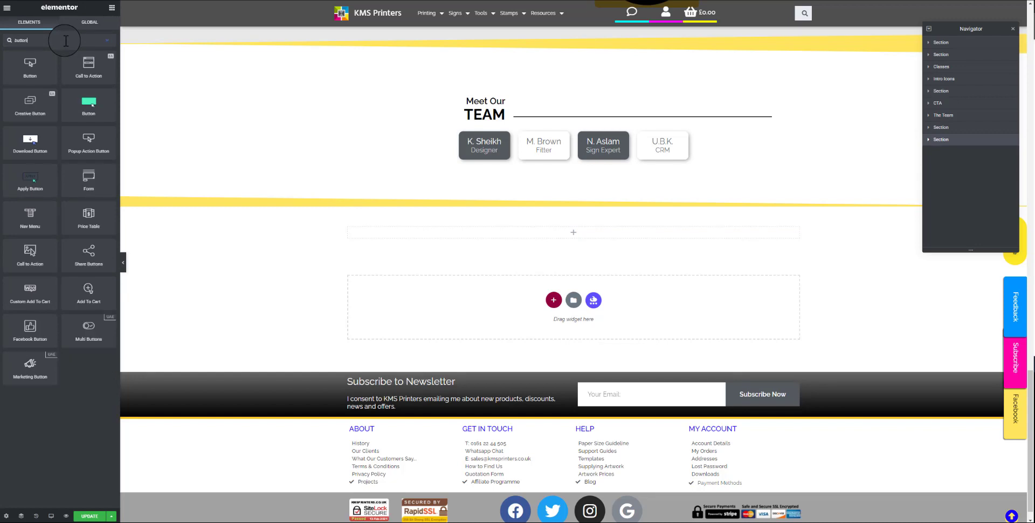
left_click_drag(30, 68, 467, 240)
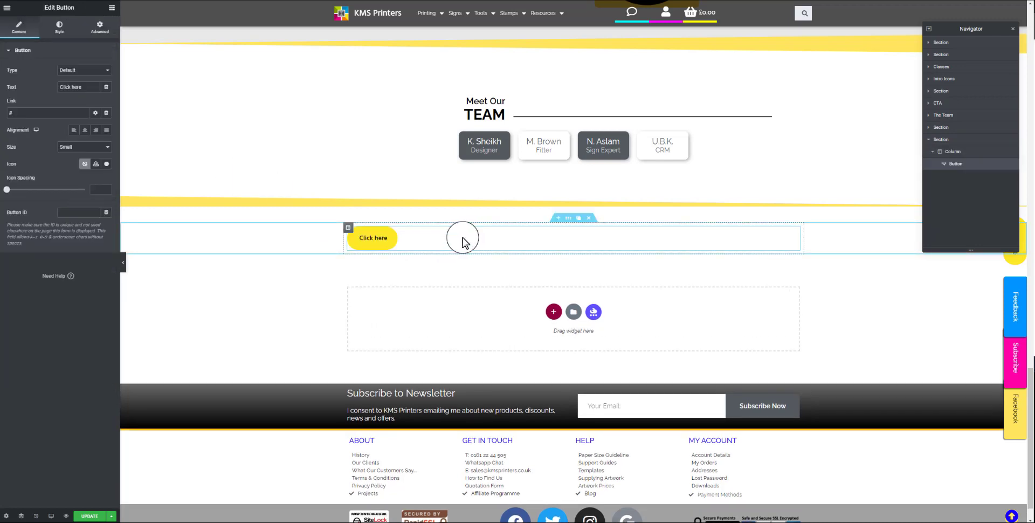
Set the new button's text to "Feedback" and its link to the dynamic Popup action
left_click_drag(85, 87, 43, 92)
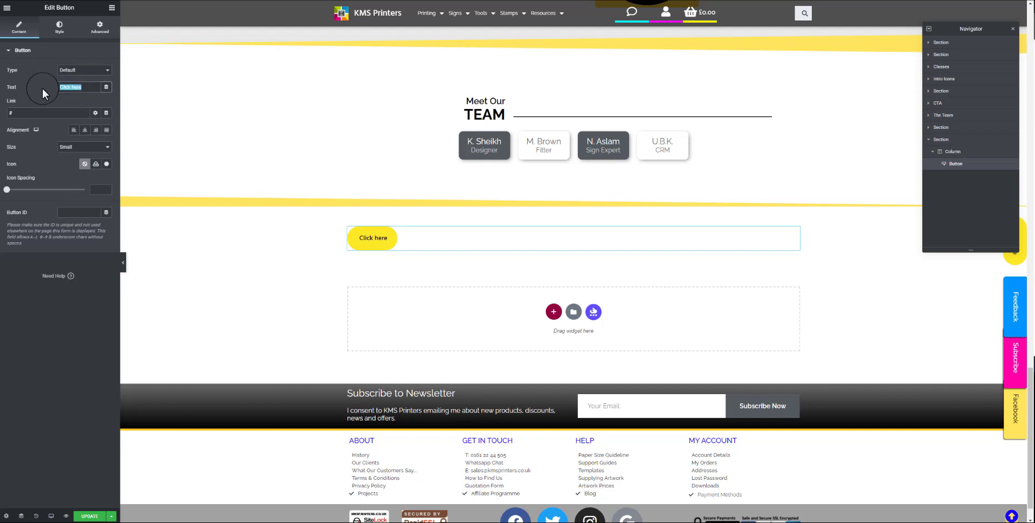
type("Feedback")
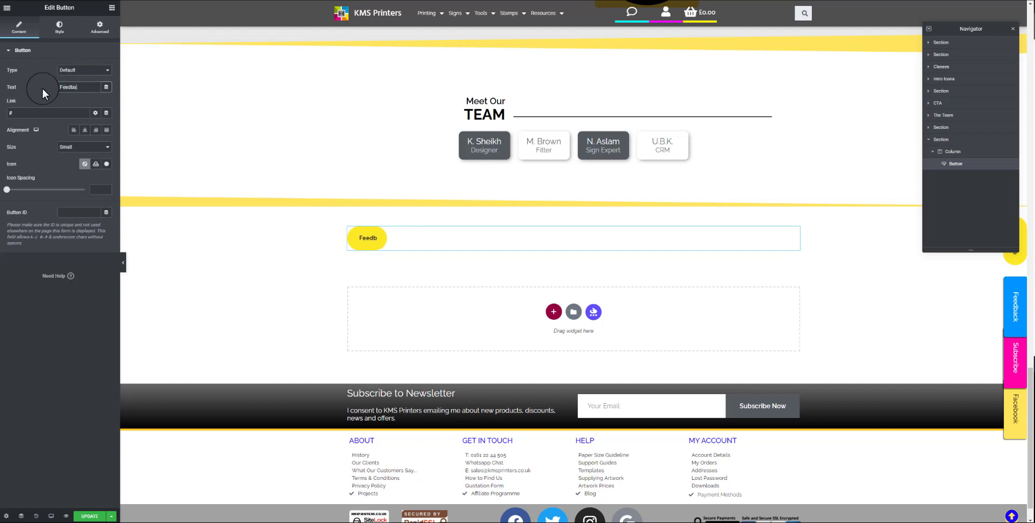
left_click(106, 114)
scroll(65, 173, "down", 2)
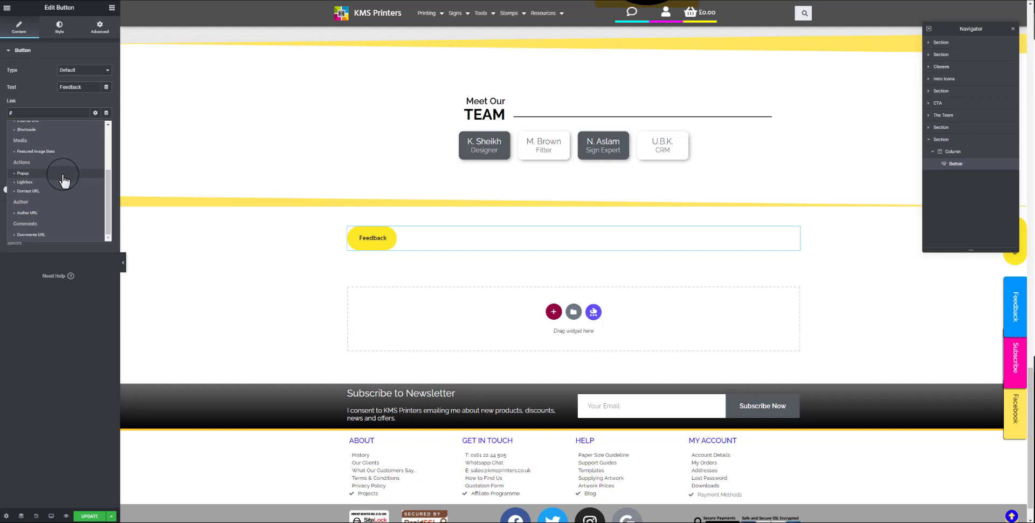
left_click(23, 173)
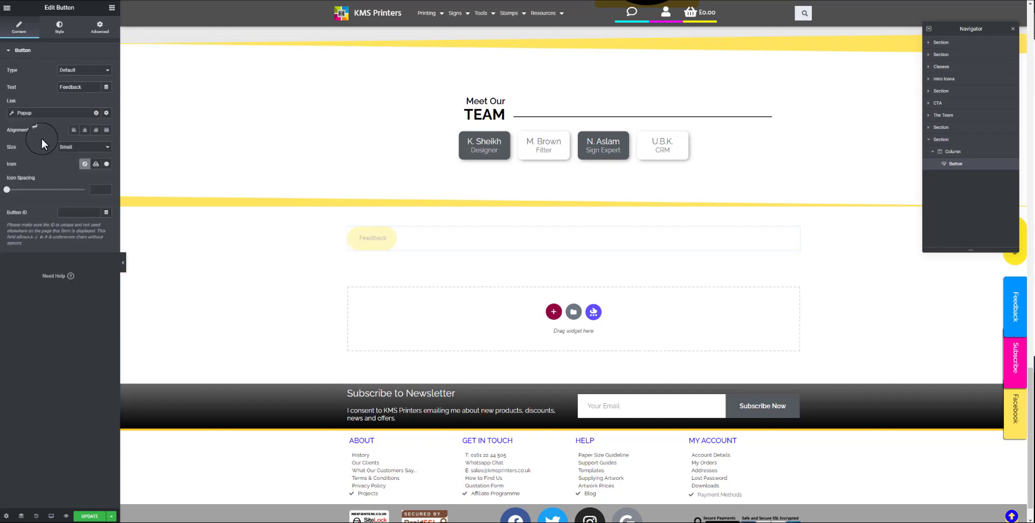
Open the new Feedback button's popup link settings and search for a popup with "Feed"
left_click(46, 112)
left_click(64, 178)
left_click(56, 186)
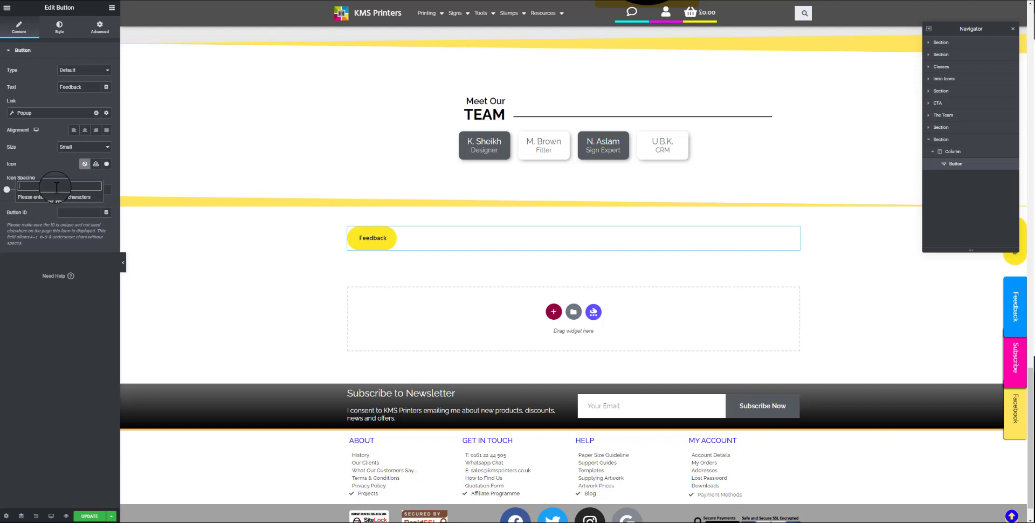
type("Feed")
key("Return")
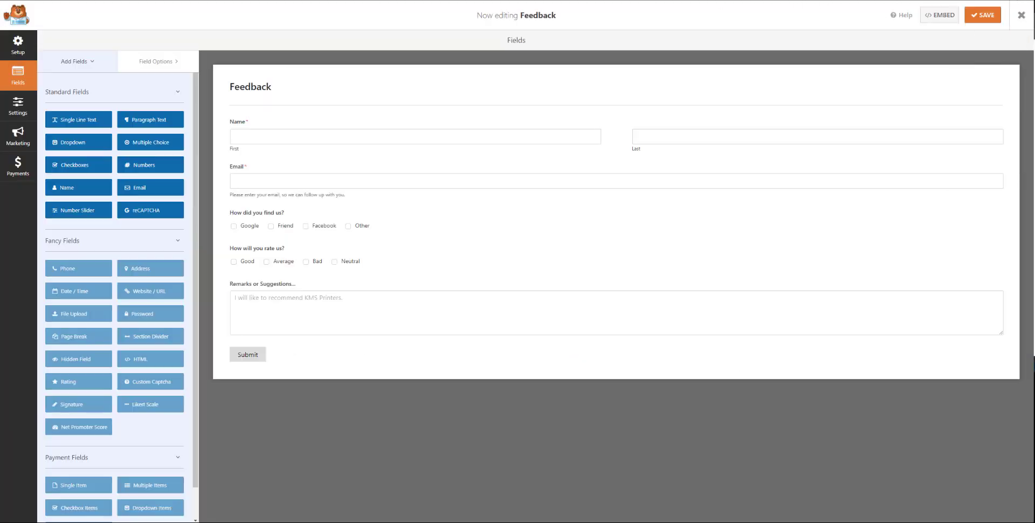
Close the Feedback form builder and check the forms list, the Subscribe button's popup link and the feedback popup's form widget
left_click(1016, 18)
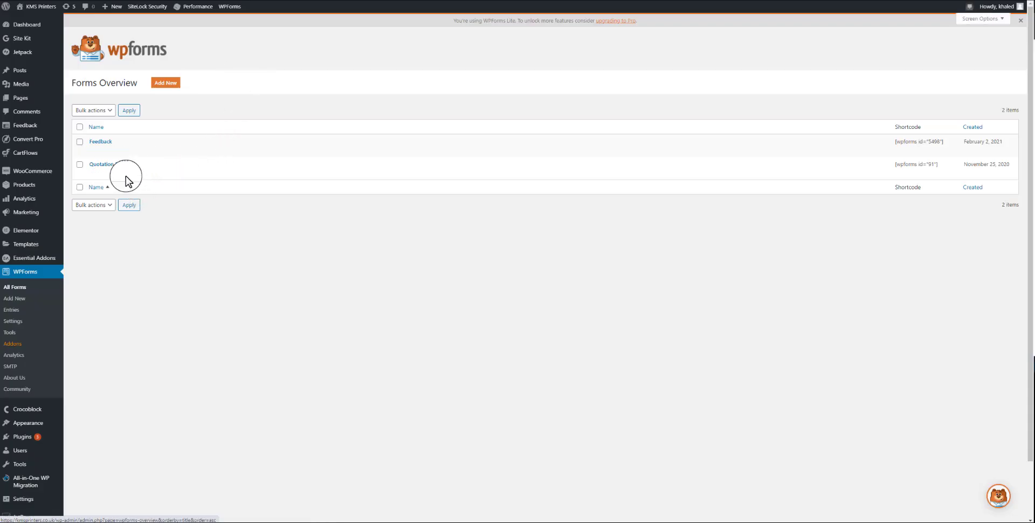
mouse_move(101, 141)
left_click(104, 151)
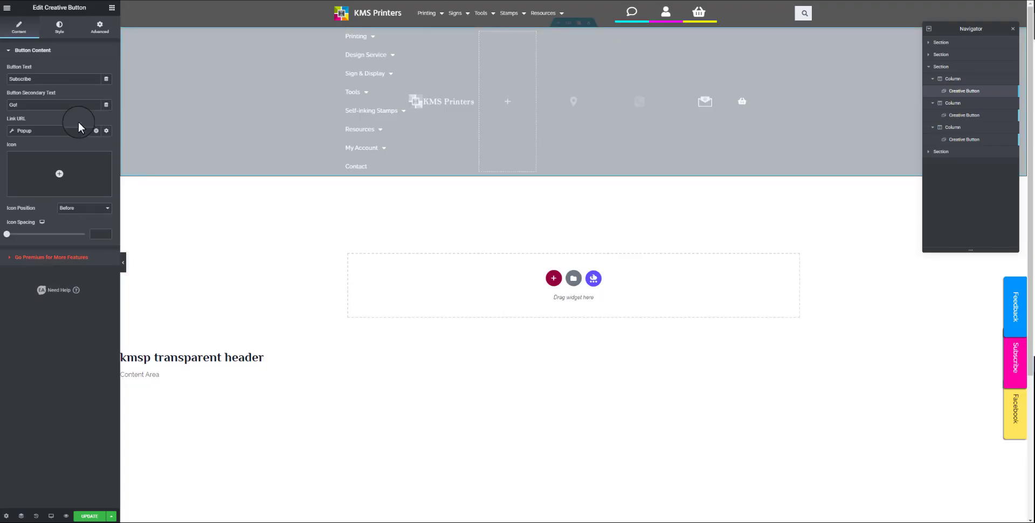
left_click(43, 130)
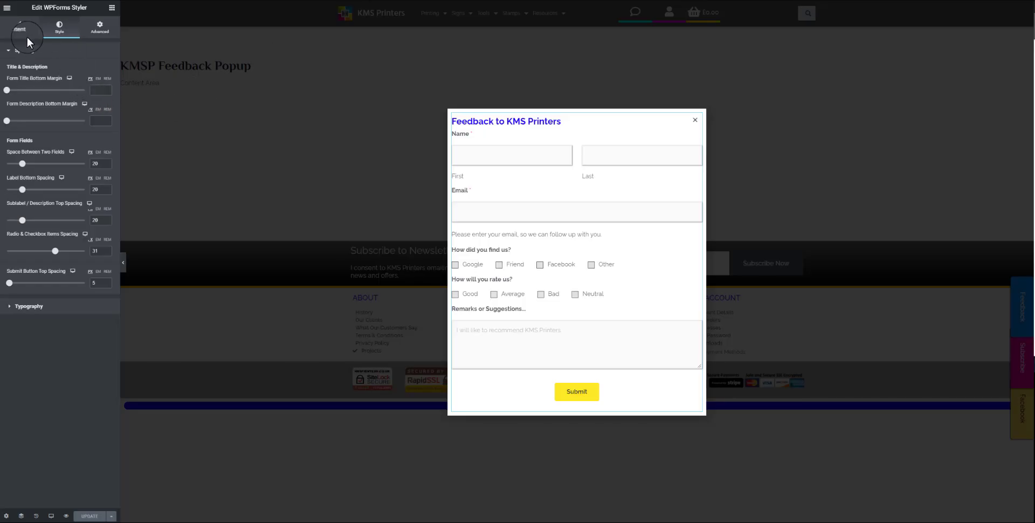
left_click(27, 36)
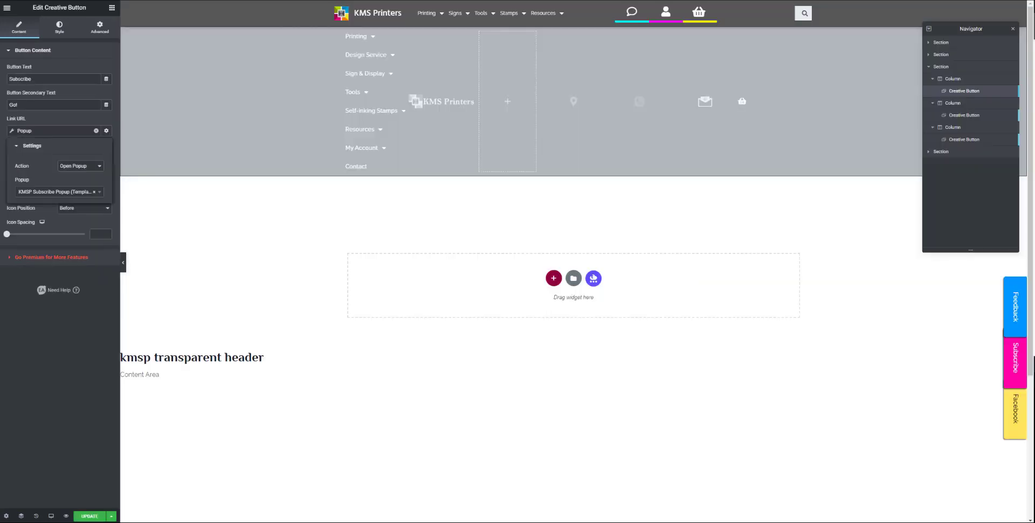
Replace the popup linked to the header template's Subscribe creative button with the KMSP Feedback Popup template
left_click(100, 195)
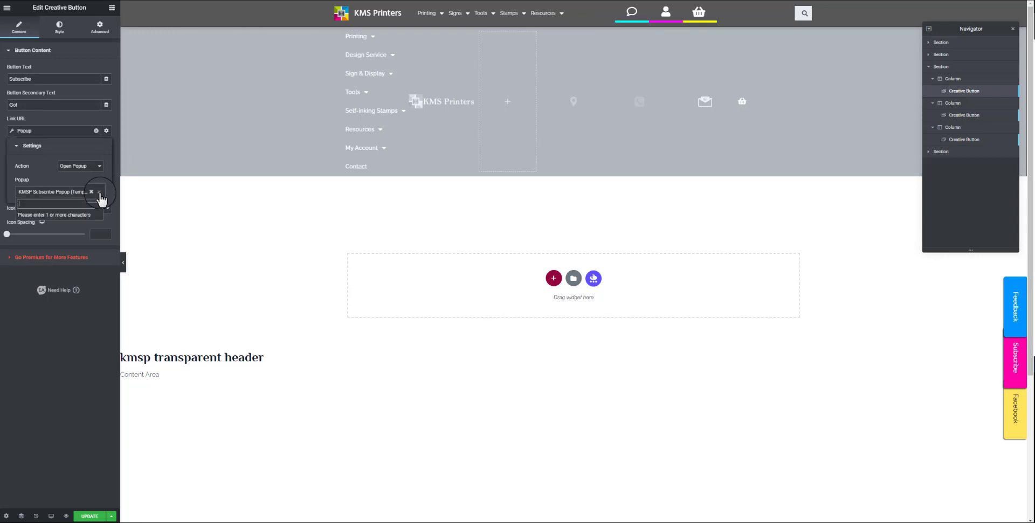
left_click(91, 192)
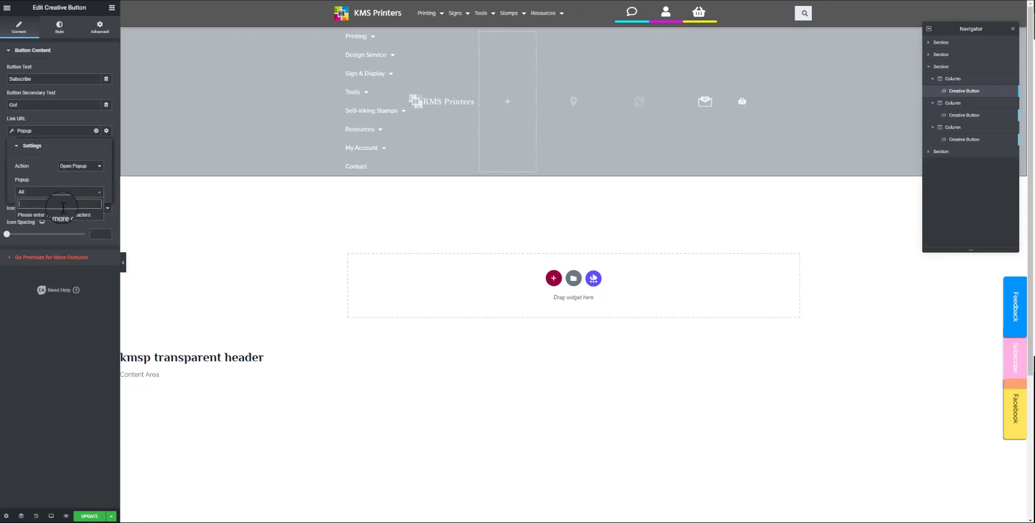
type("Feedback KMS")
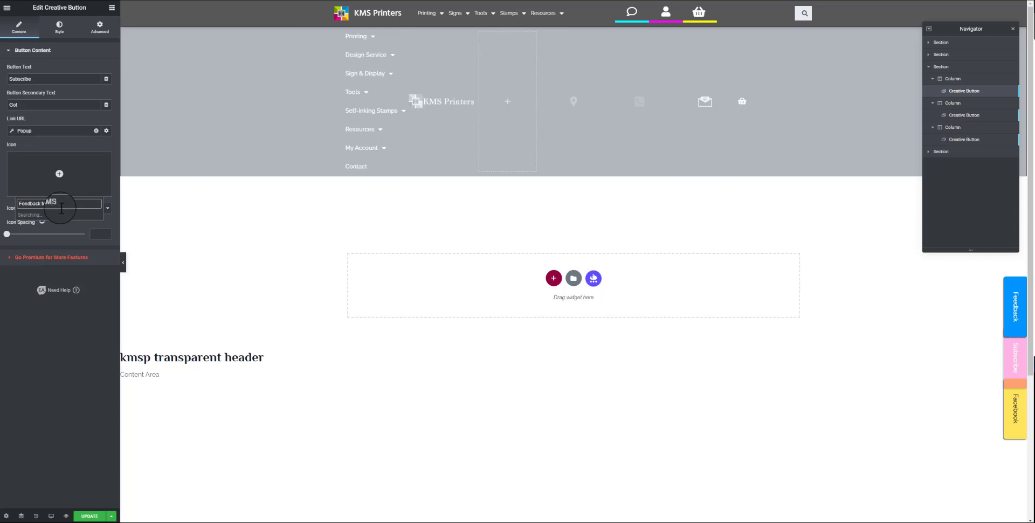
key("Escape")
left_click(43, 132)
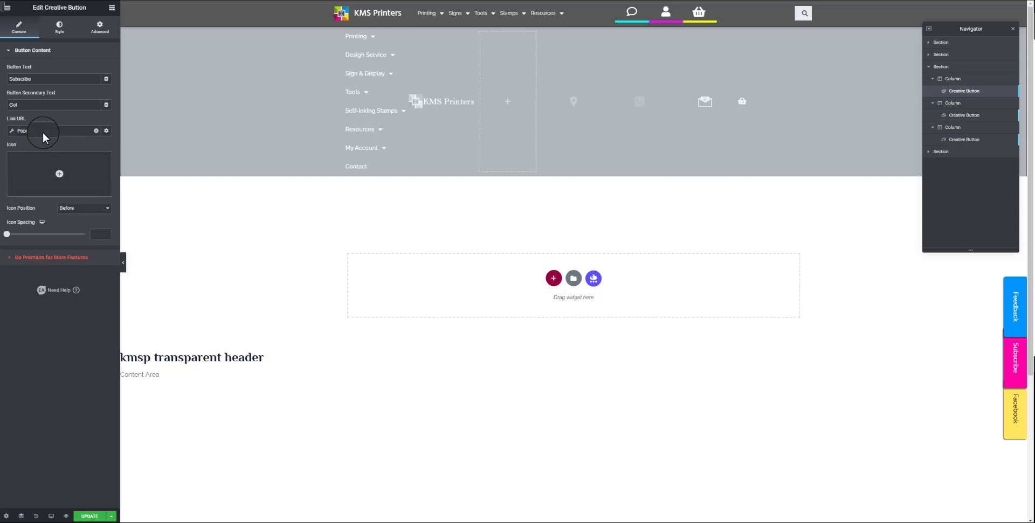
left_click(49, 192)
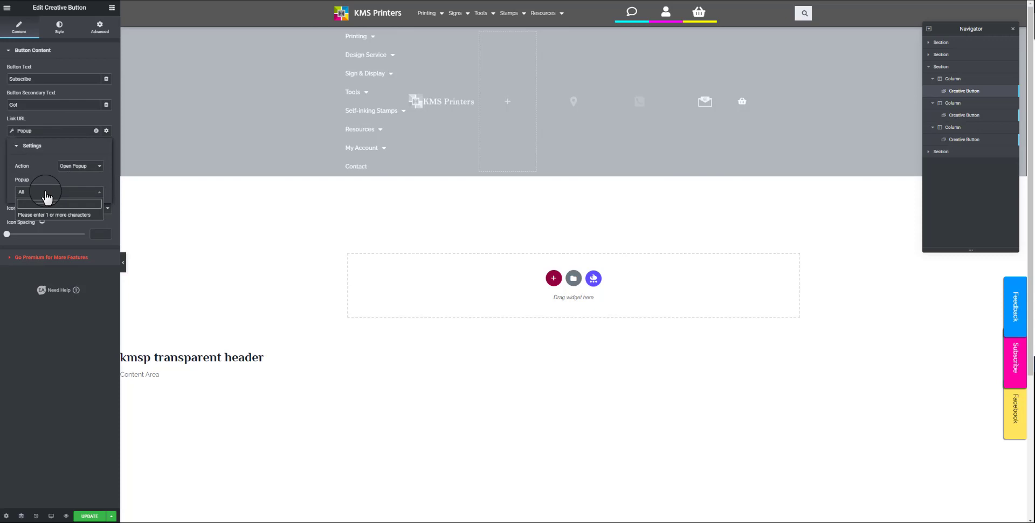
type("feedback")
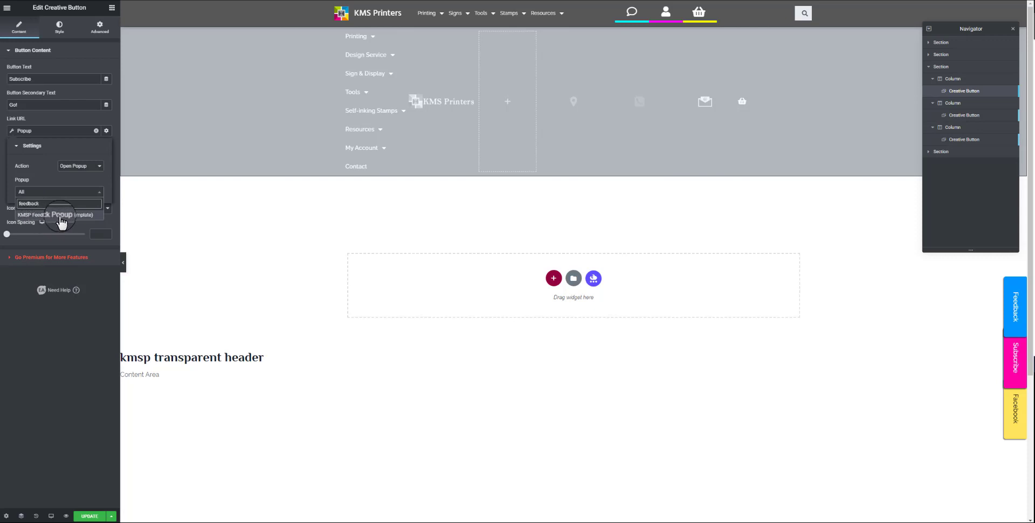
left_click(61, 214)
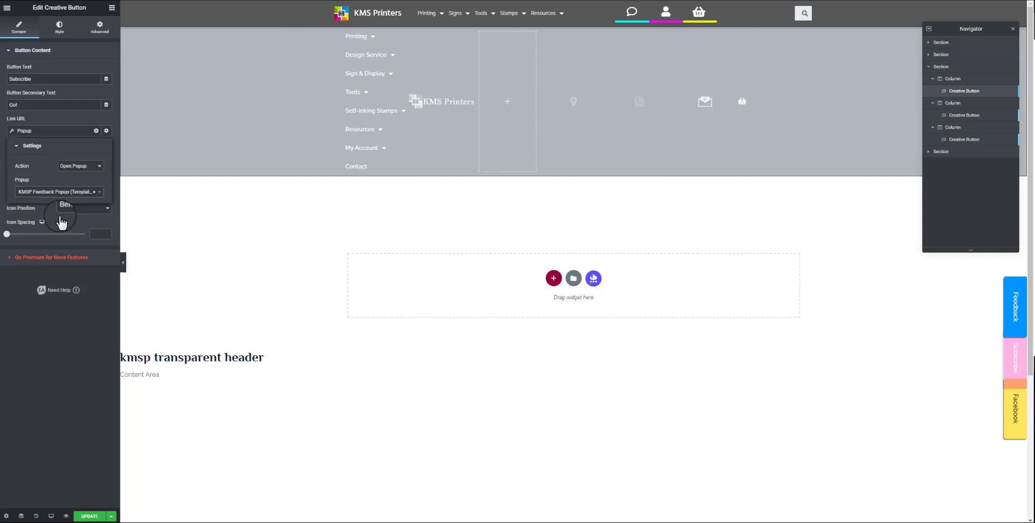
left_click(59, 114)
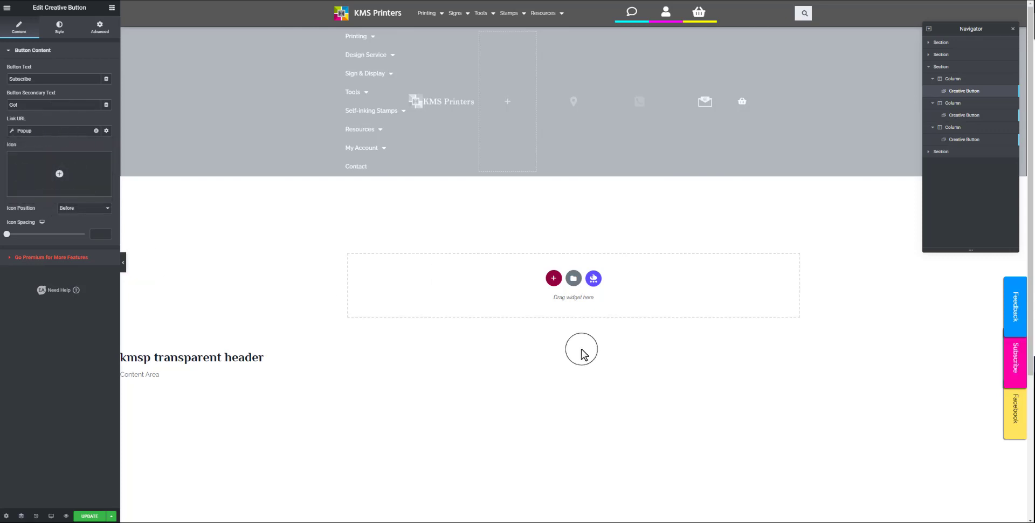
Link the home page's new Feedback button to the KMSP Feedback Popup template using the Open Popup action
scroll(344, 254, "down", 2)
scroll(348, 252, "up", 2)
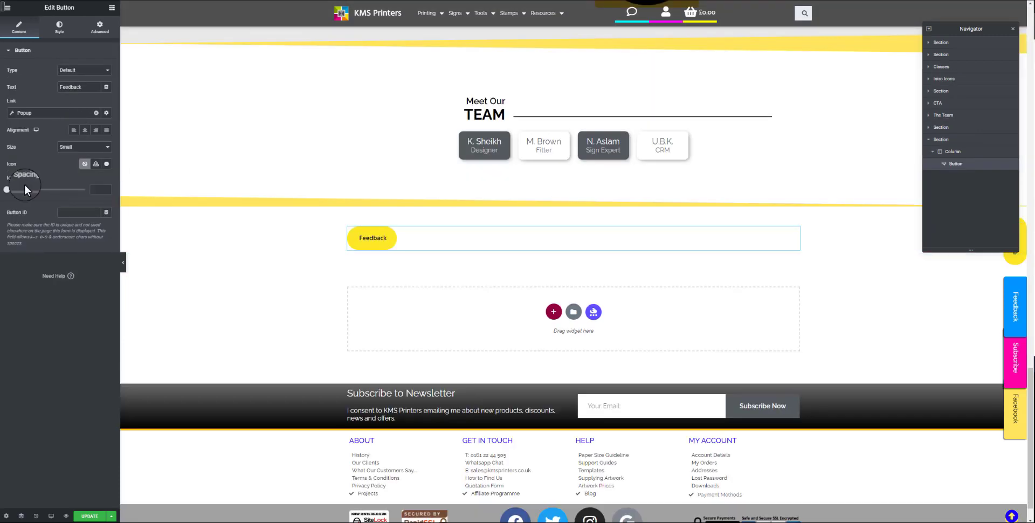
left_click(50, 110)
left_click(36, 175)
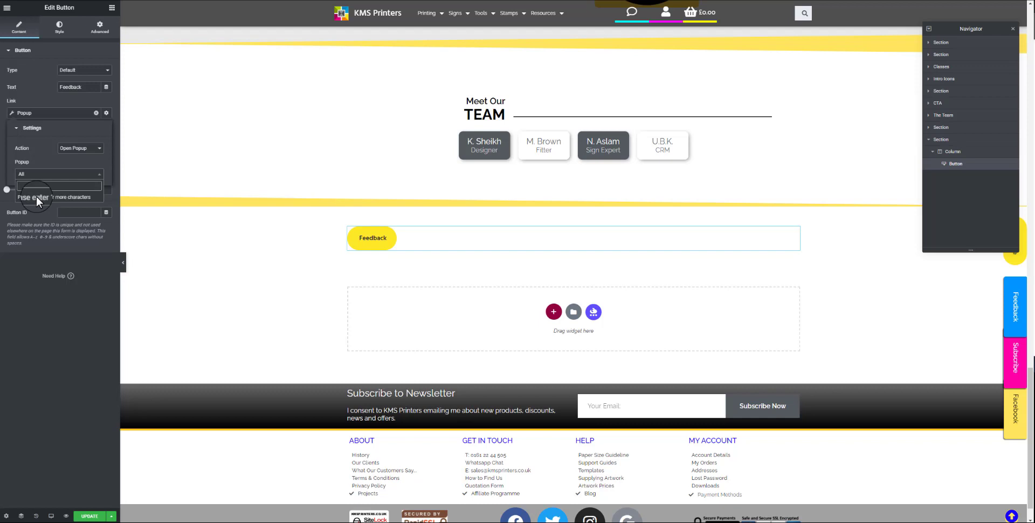
type("F")
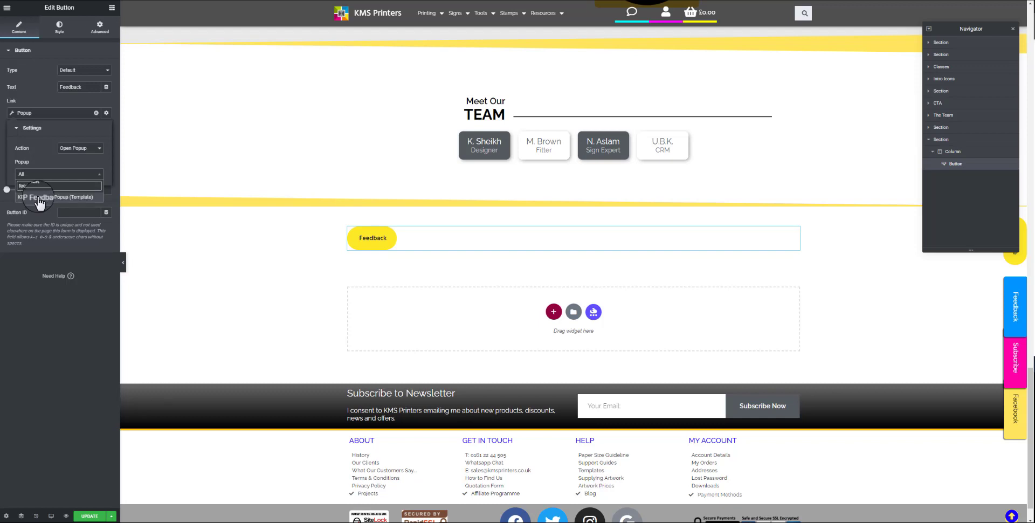
left_click(40, 197)
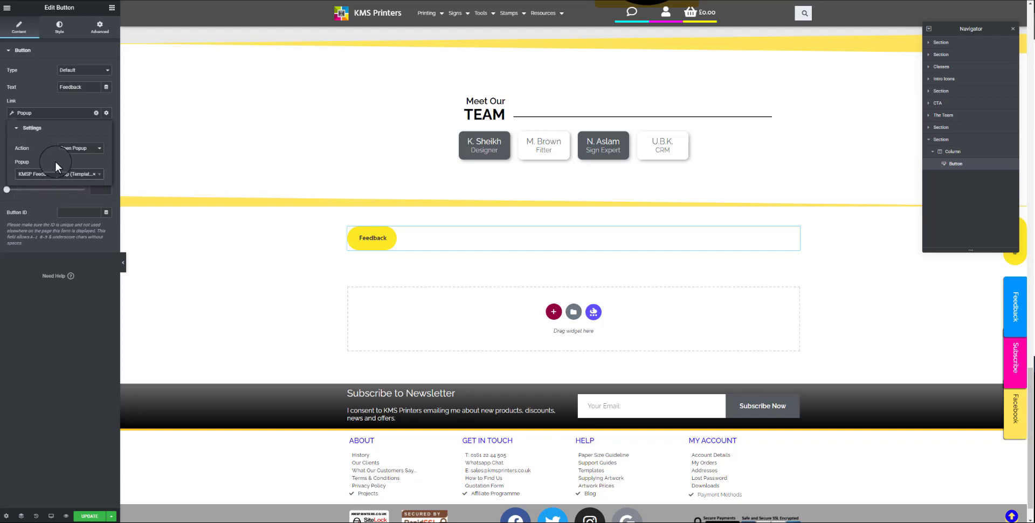
left_click(41, 96)
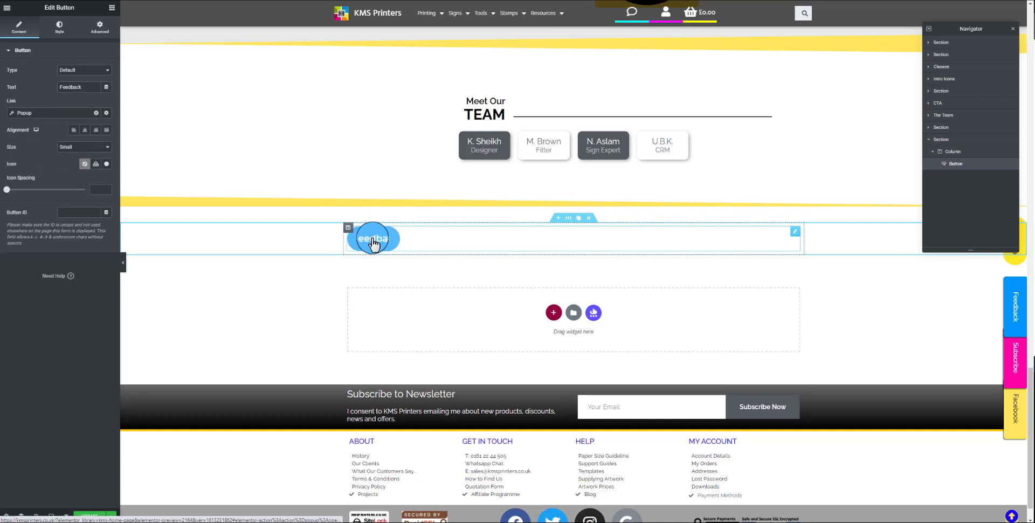
Give the Feedback button Inline (auto) width and a Fixed position, with a horizontal offset of 279 and a vertical offset of 527
left_click(187, 151)
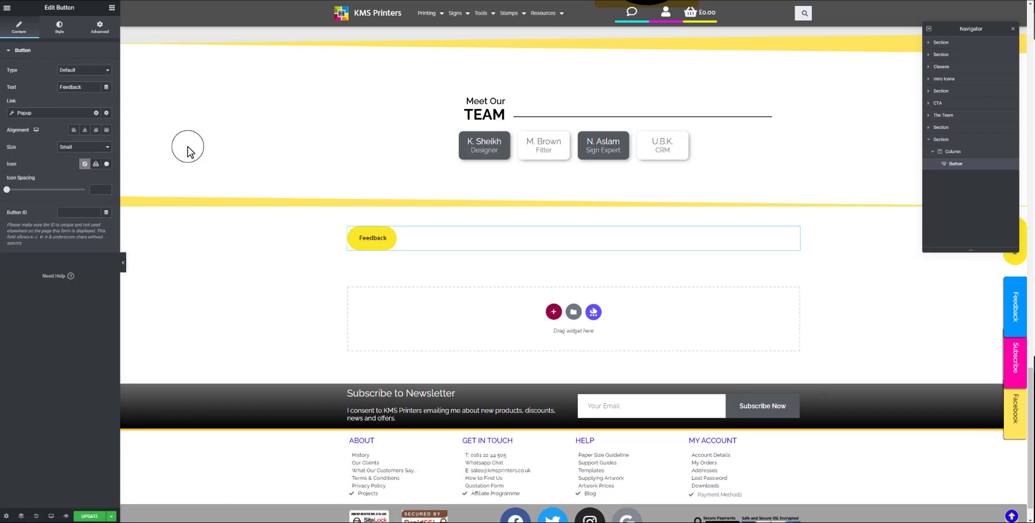
left_click(363, 237)
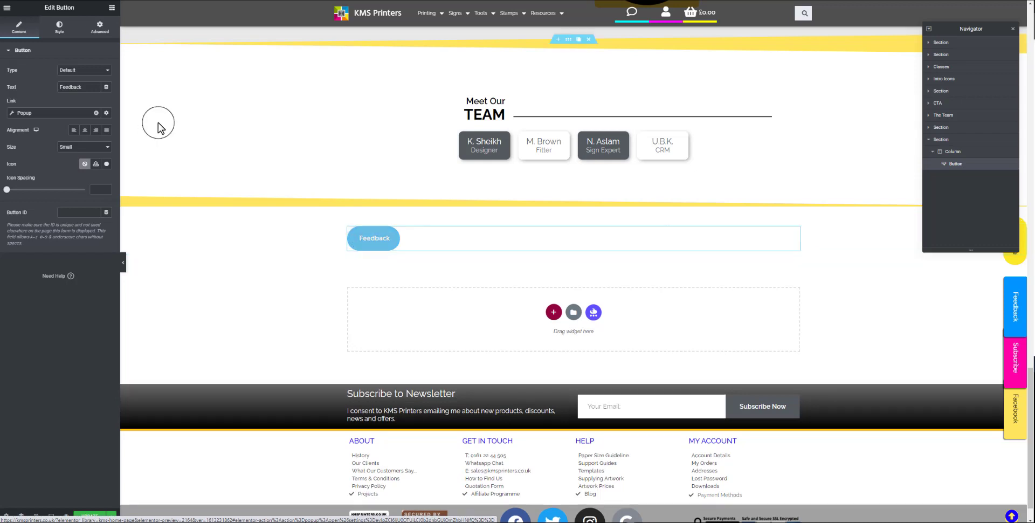
left_click(104, 30)
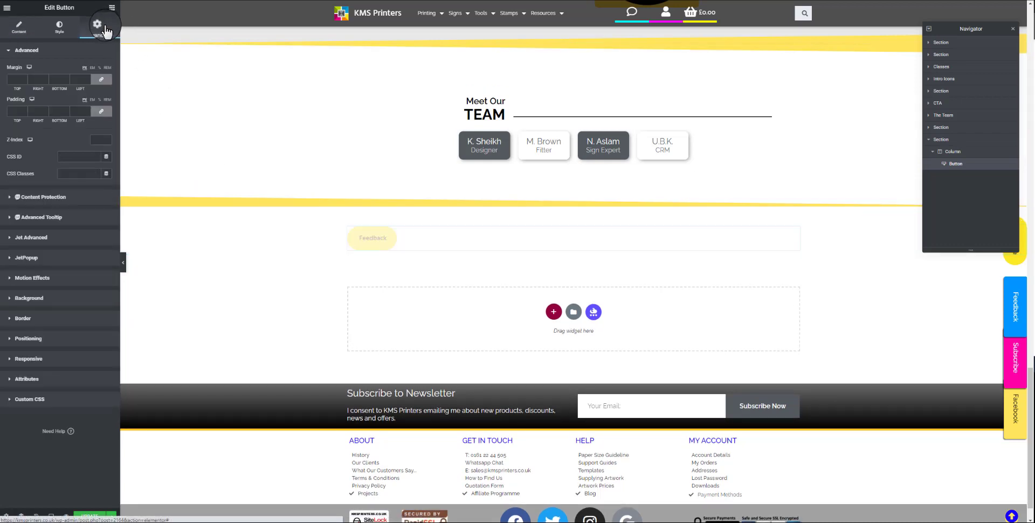
left_click(54, 340)
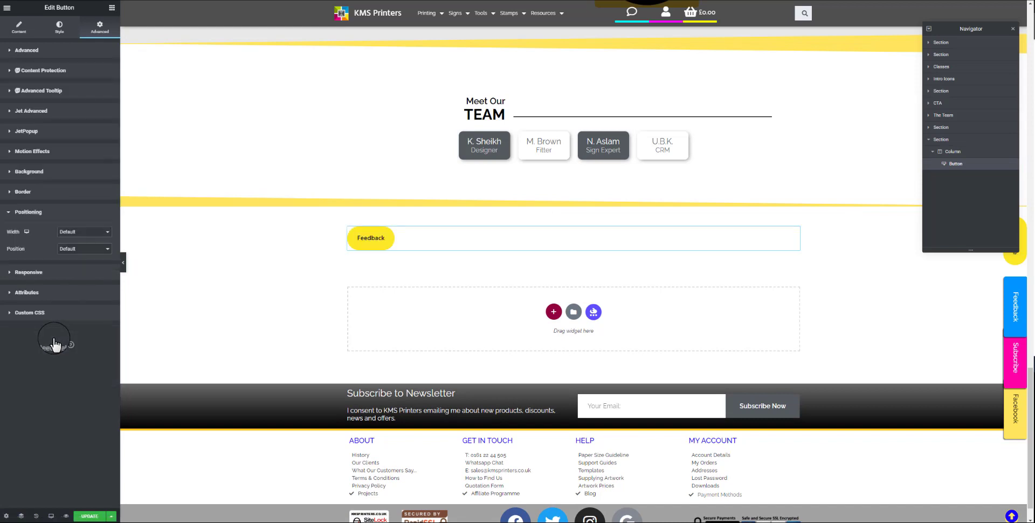
left_click(82, 233)
left_click(76, 251)
left_click(86, 266)
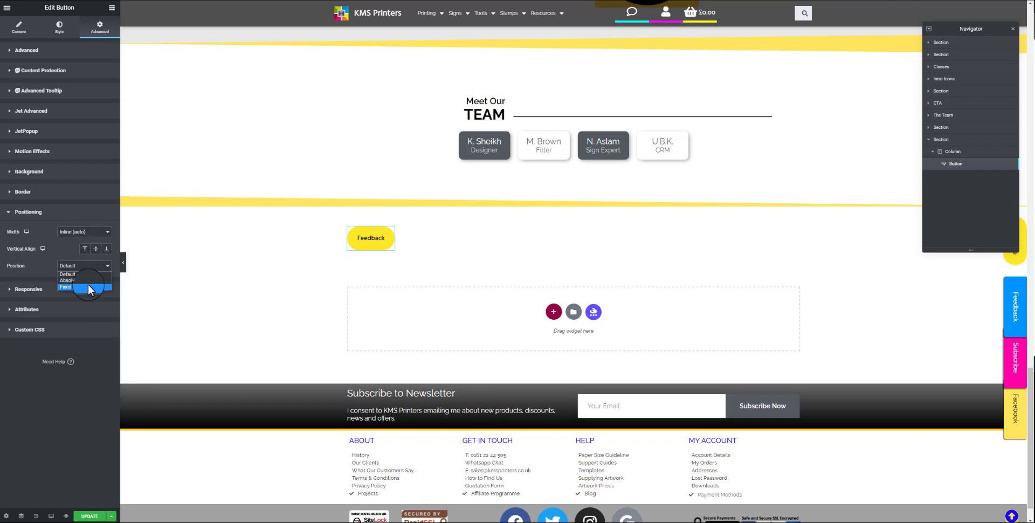
left_click(86, 286)
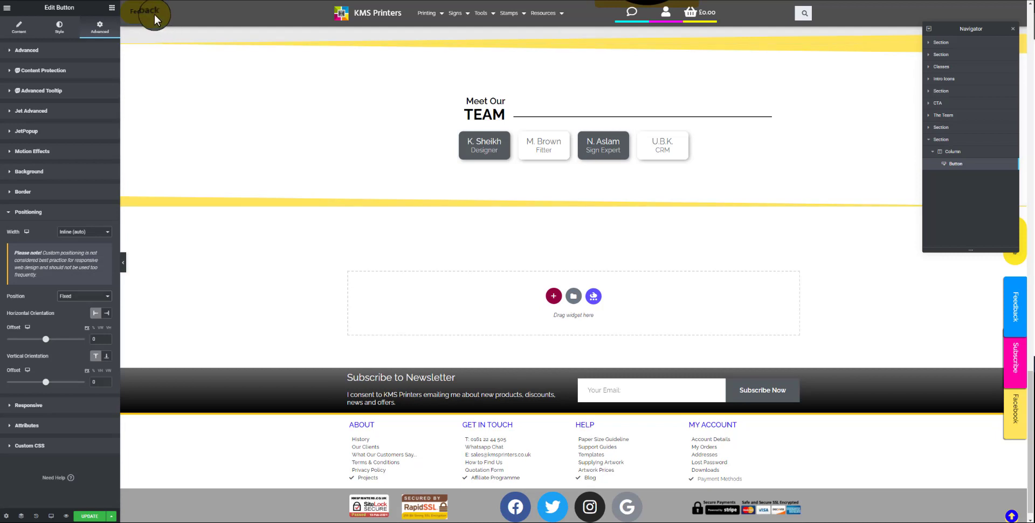
left_click_drag(45, 341, 57, 340)
left_click_drag(46, 383, 66, 383)
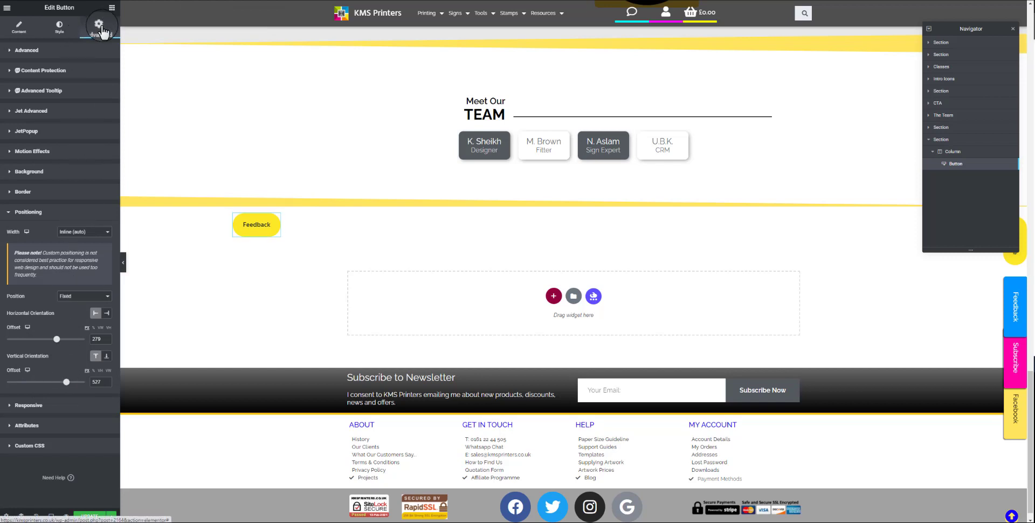
Add the CSS class "rotate" to the Feedback button and move it near the page's left edge, at offsets of about -9 and 682
left_click(26, 50)
left_click(69, 176)
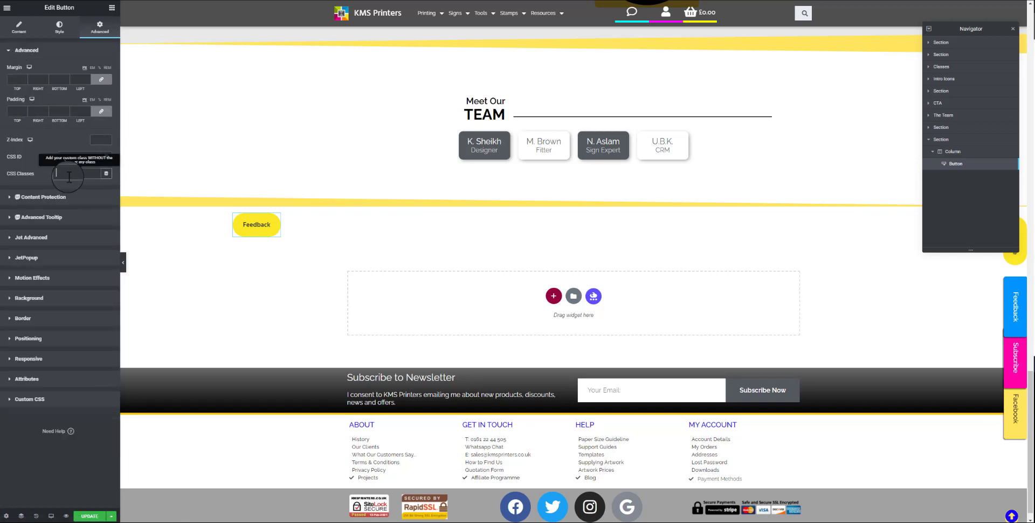
type("rotate")
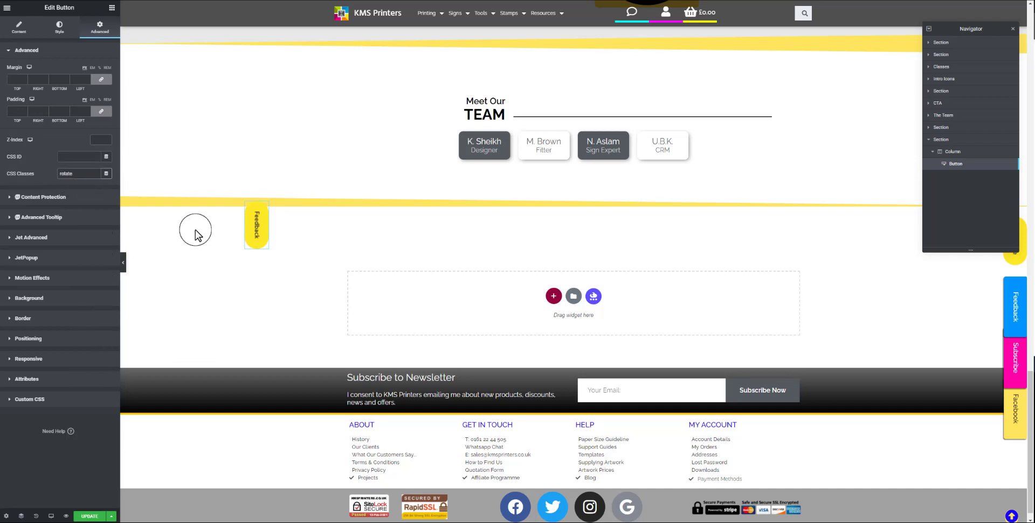
left_click(261, 220)
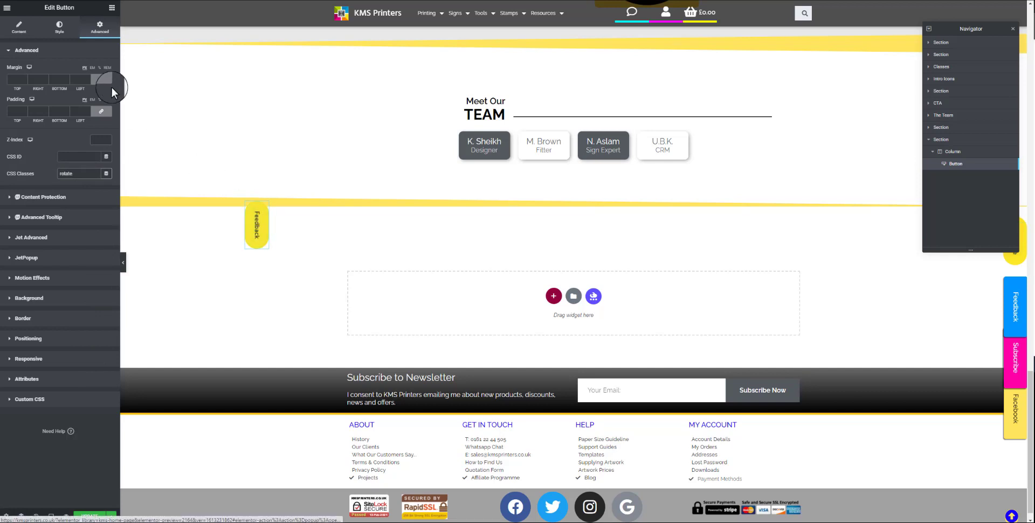
left_click(54, 339)
left_click_drag(247, 215, 141, 292)
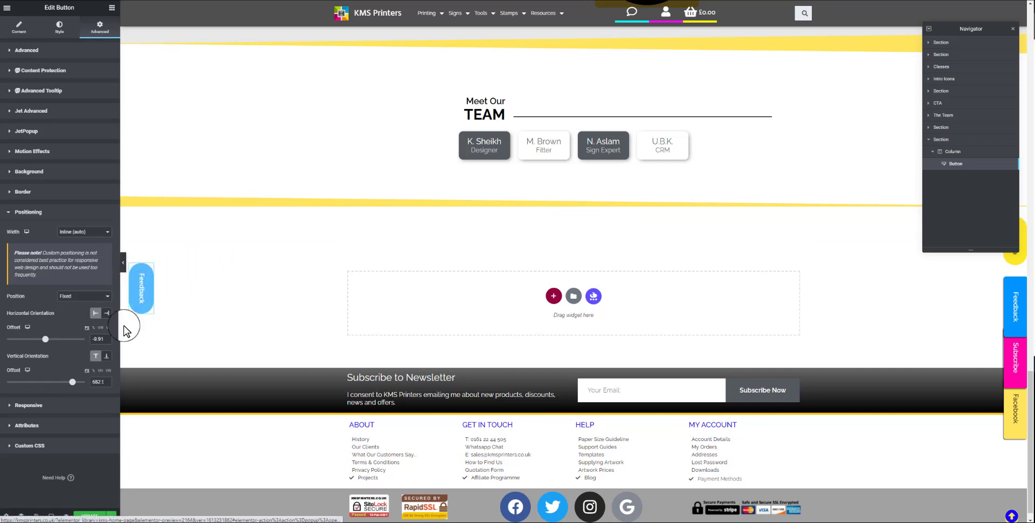
Try the right horizontal and bottom vertical orientations for the Feedback button, and return it to left and top
left_click(105, 320)
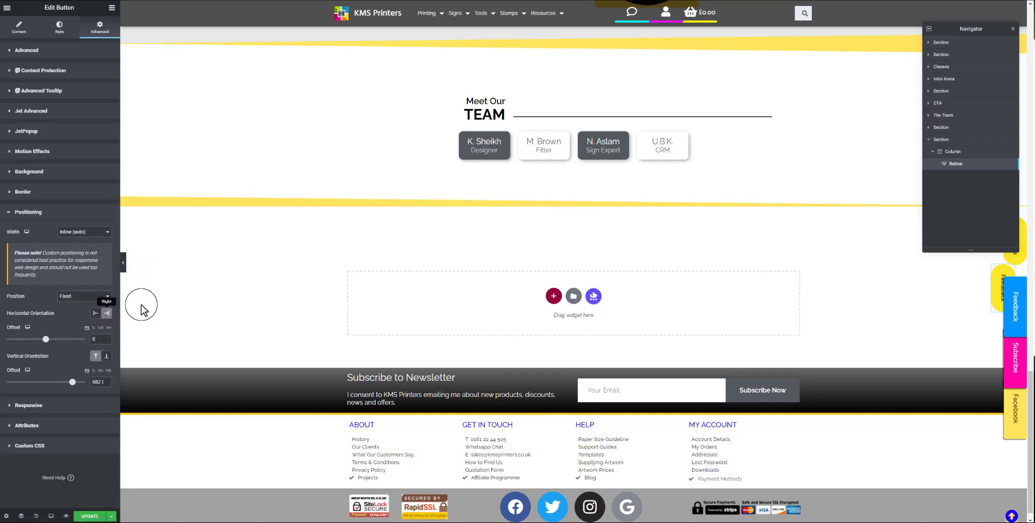
left_click(96, 318)
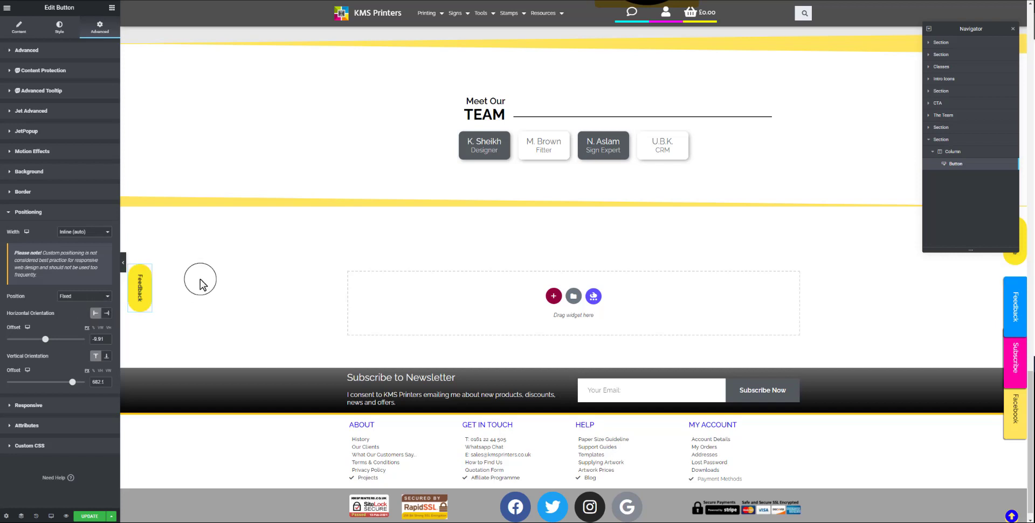
left_click(107, 358)
left_click(96, 356)
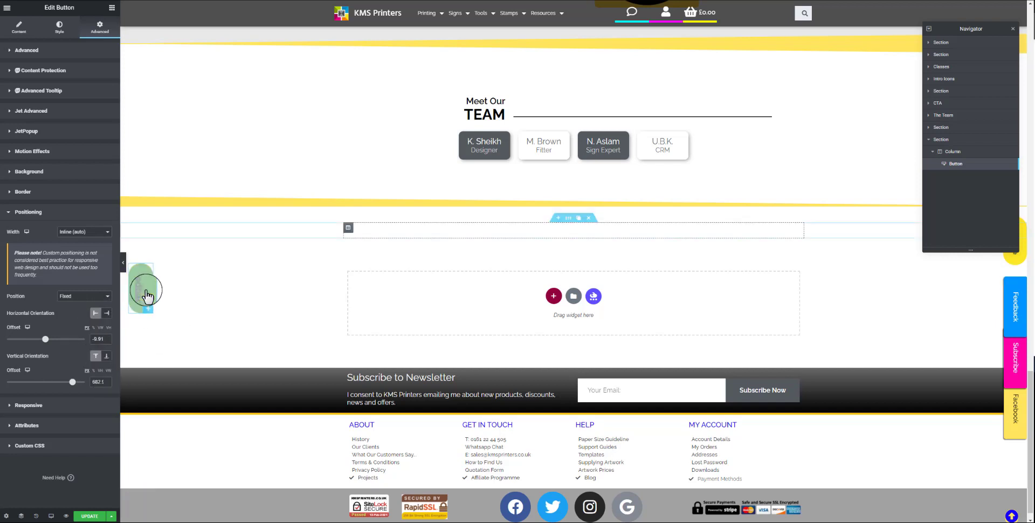
Adjust the Feedback button's horizontal offset to -20 and its vertical offset to 745
left_click_drag(45, 339, 46, 340)
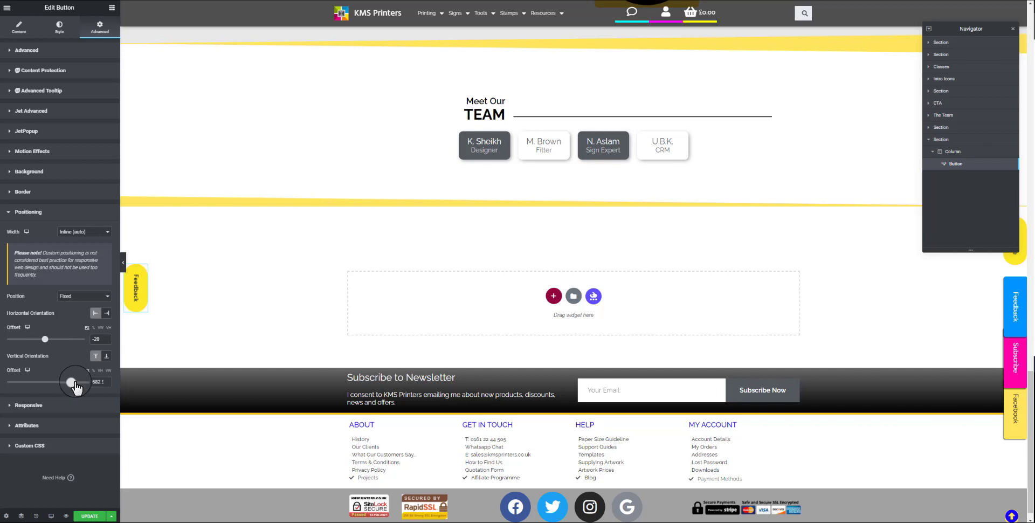
left_click_drag(74, 382, 78, 383)
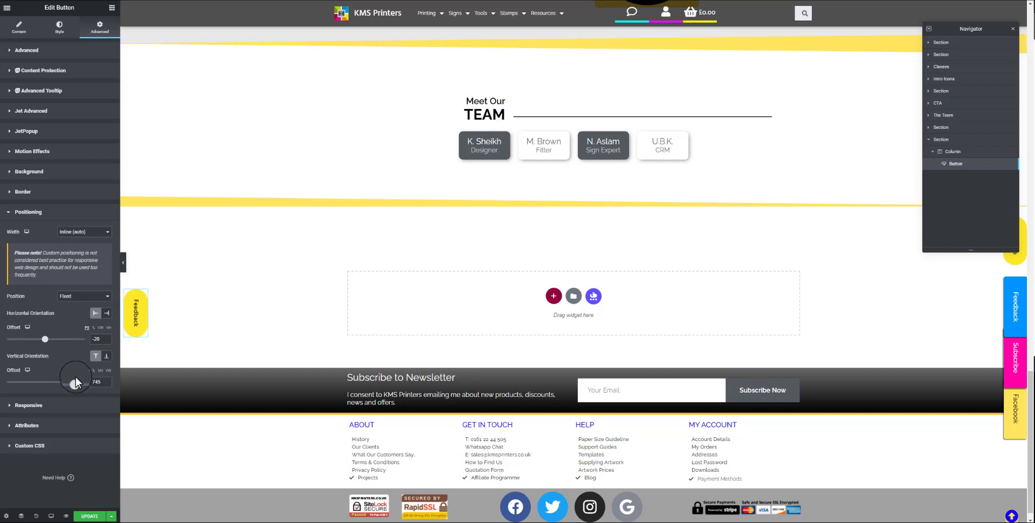
Bring up the structure choices for a new section below the Feedback button's section
left_click_drag(139, 335, 155, 298)
left_click(554, 296)
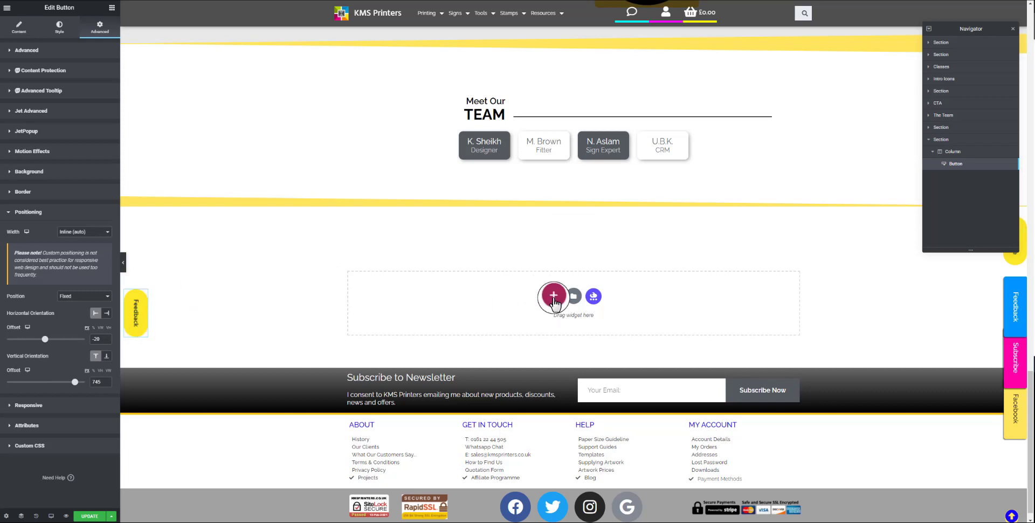
left_click(464, 317)
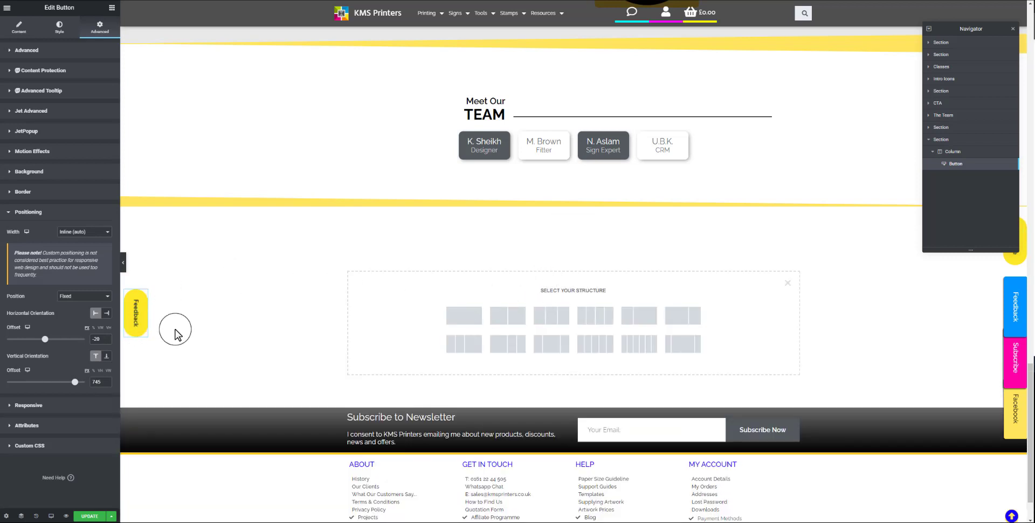
left_click(134, 287)
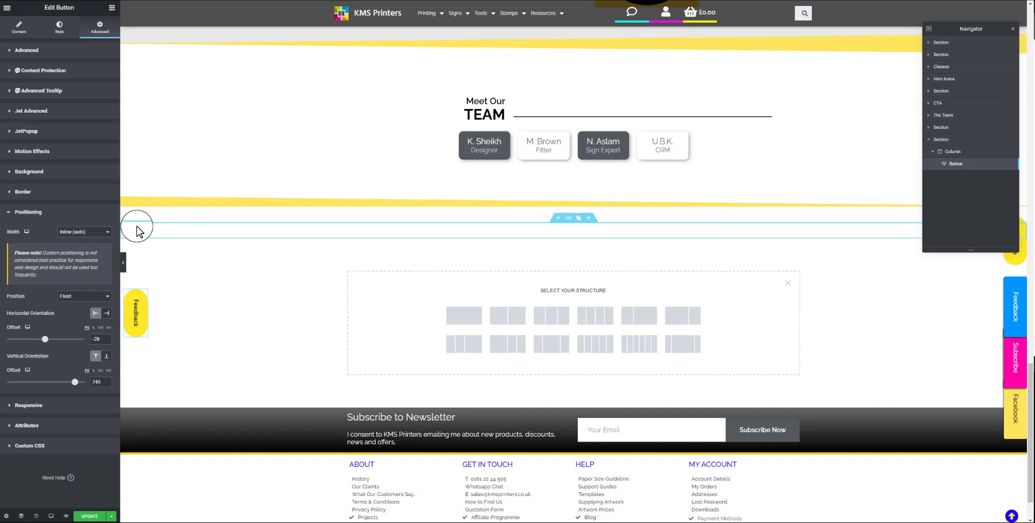
View the Feedback to KMS Printers popup on the live home page and close it
left_click(562, 318)
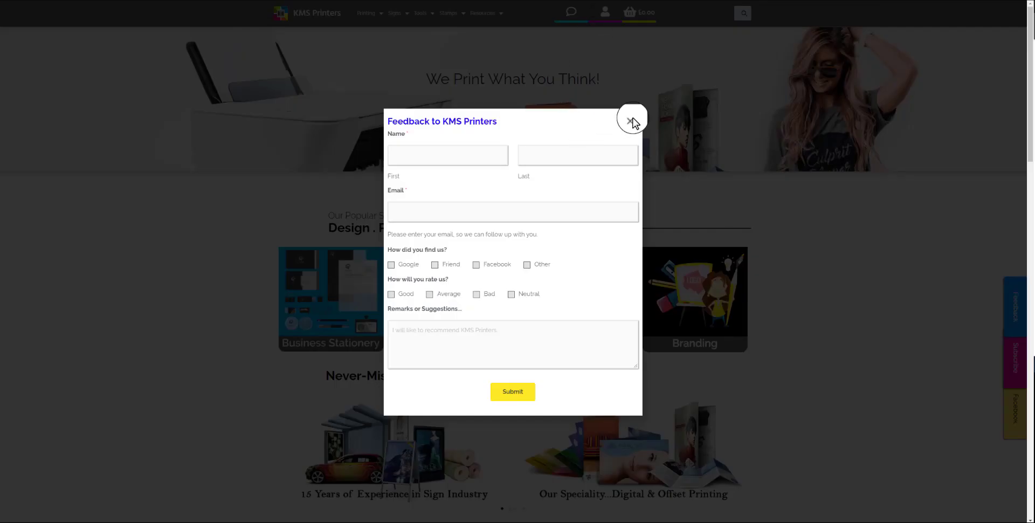
left_click(633, 121)
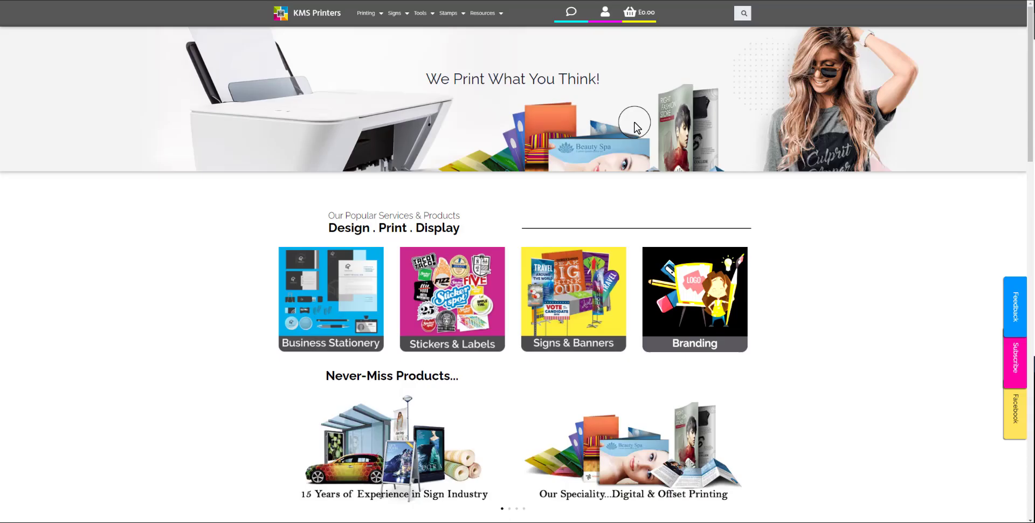
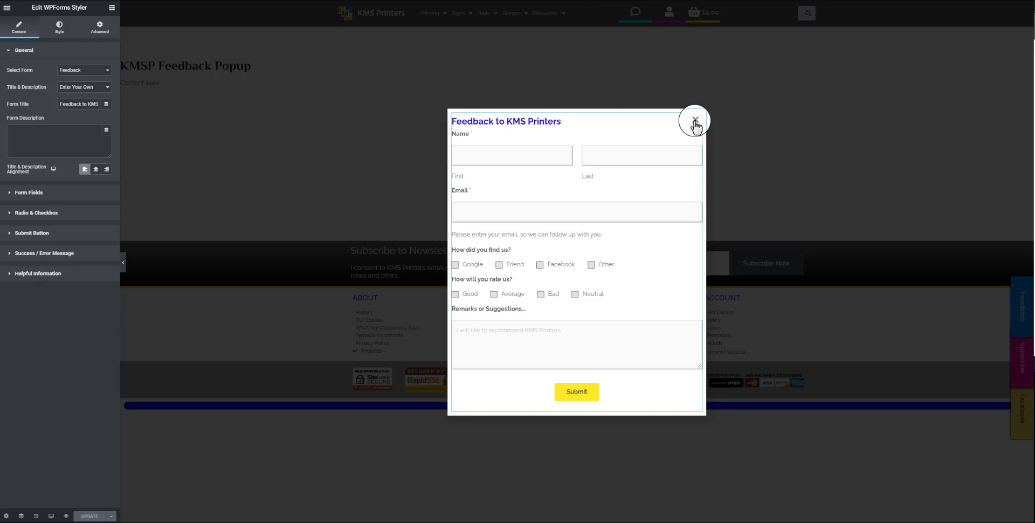
Examine the transparent header template's sections and the area for adding another section below the side buttons
left_click(859, 153)
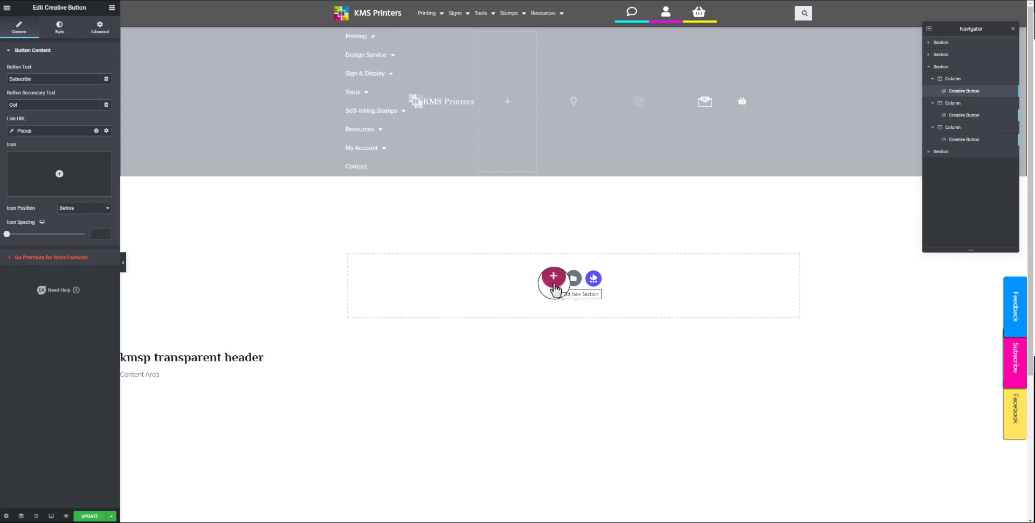
left_click_drag(554, 288, 558, 205)
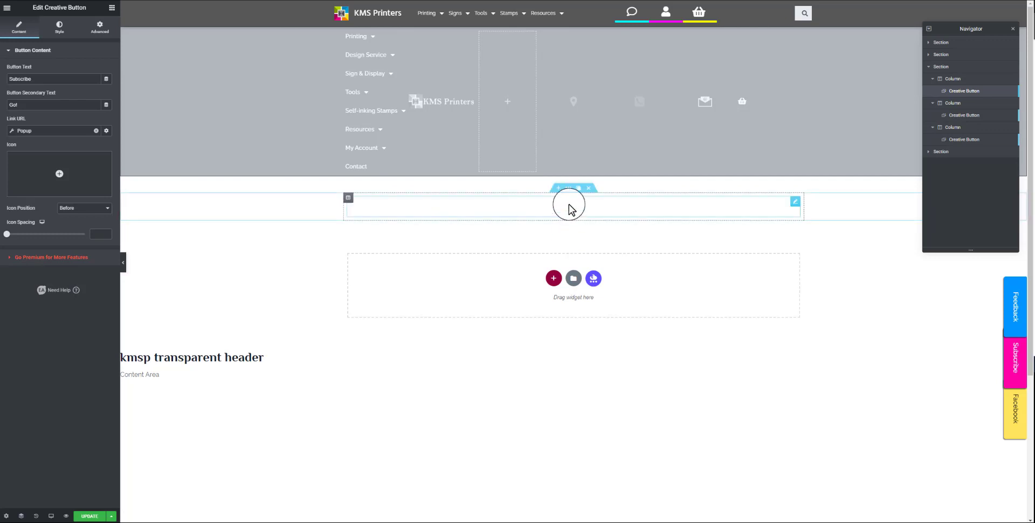
key("ctrl+z")
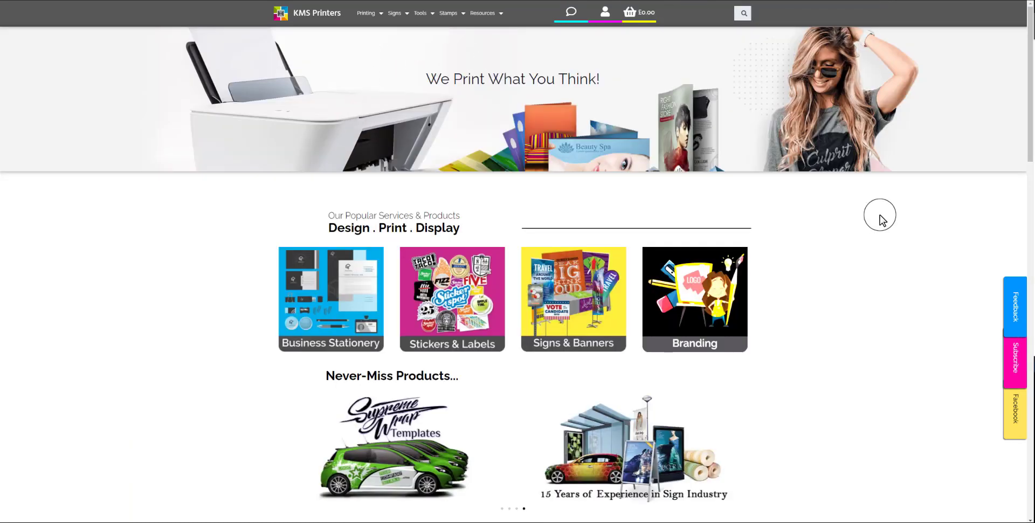
Check the Feedback, Subscribe and Facebook side buttons on the live home page and on the cart page
left_click(480, 17)
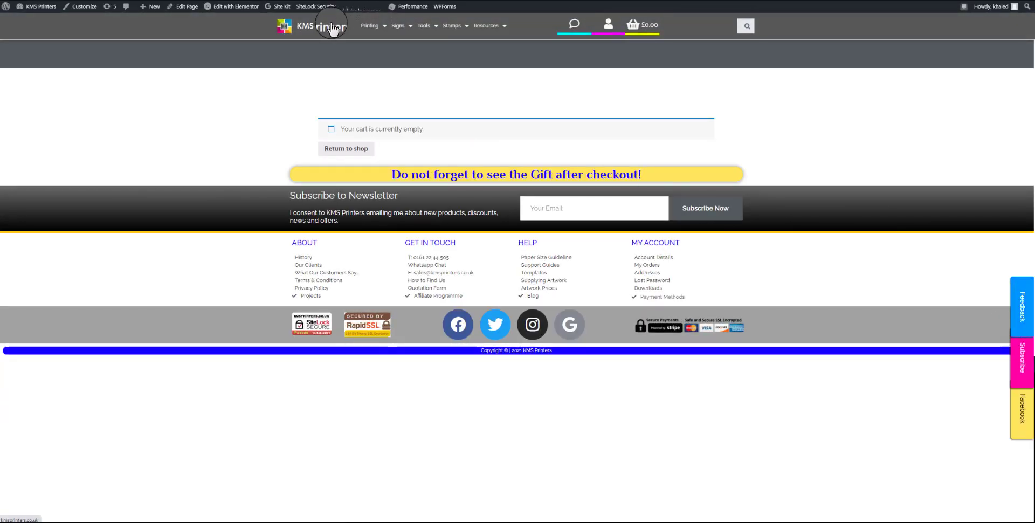
mouse_move(364, 31)
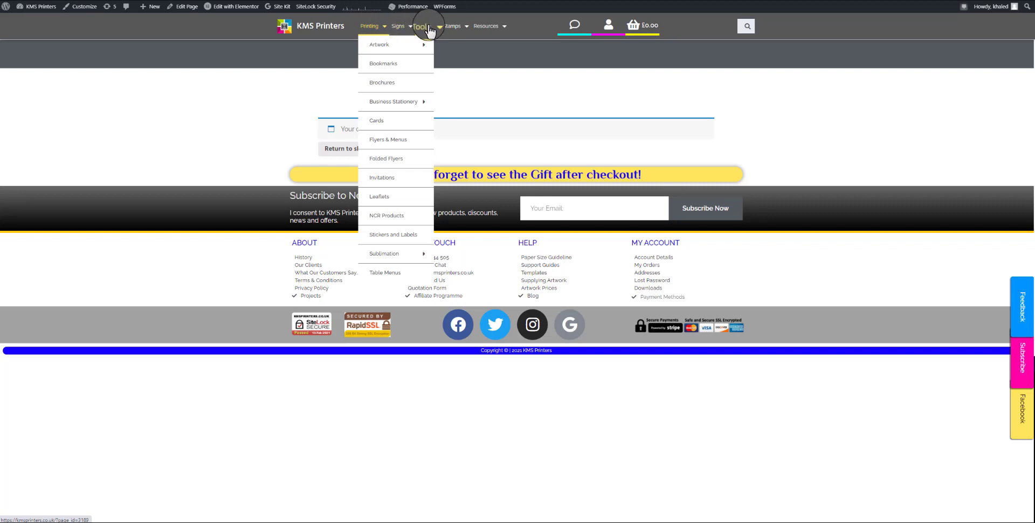
mouse_move(462, 53)
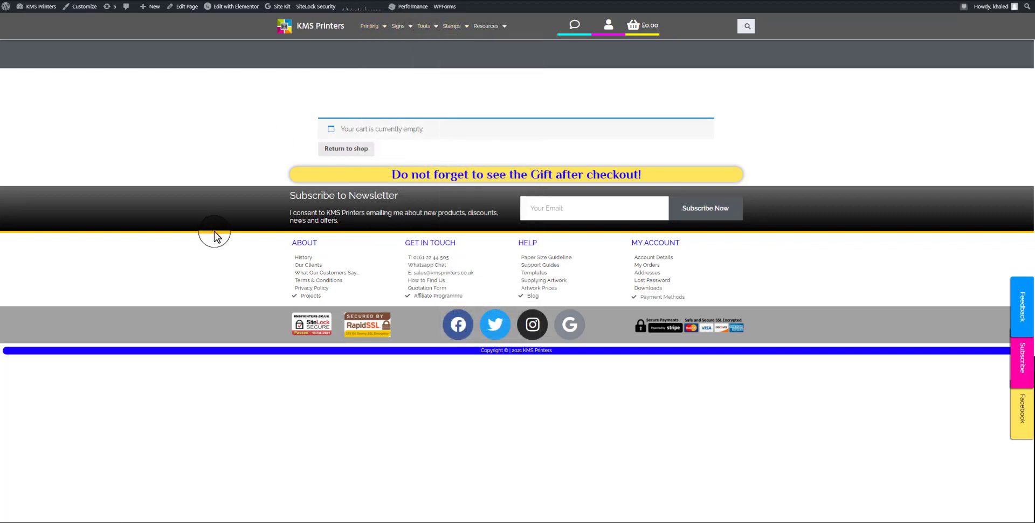